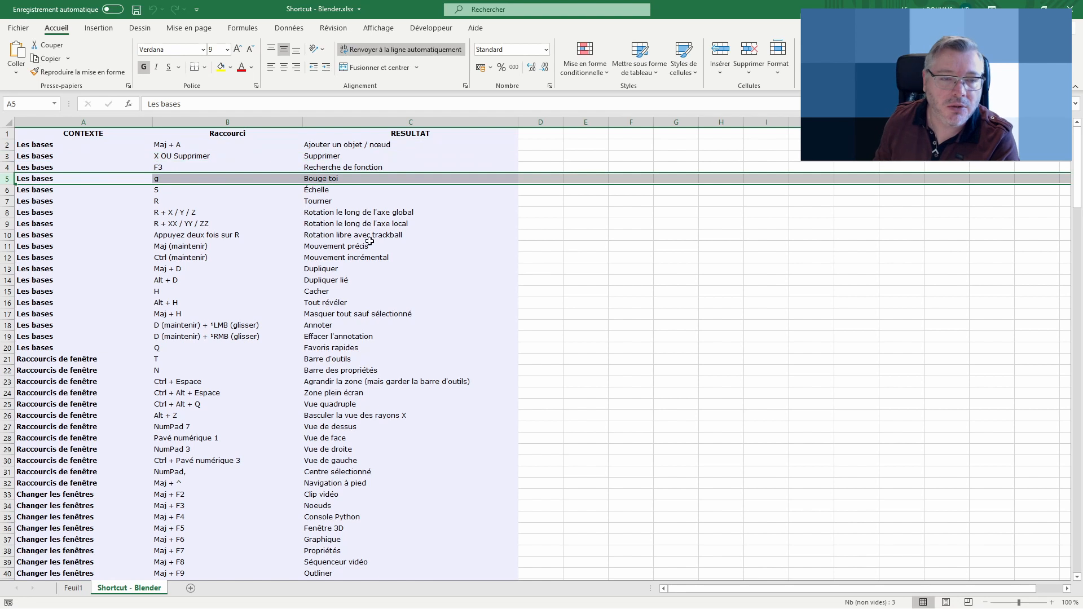
Review the column headers CONTEXTE, Raccourci and RESULTAT in the first row of the sheet
{"action": "key", "text": "ctrl+Home"}
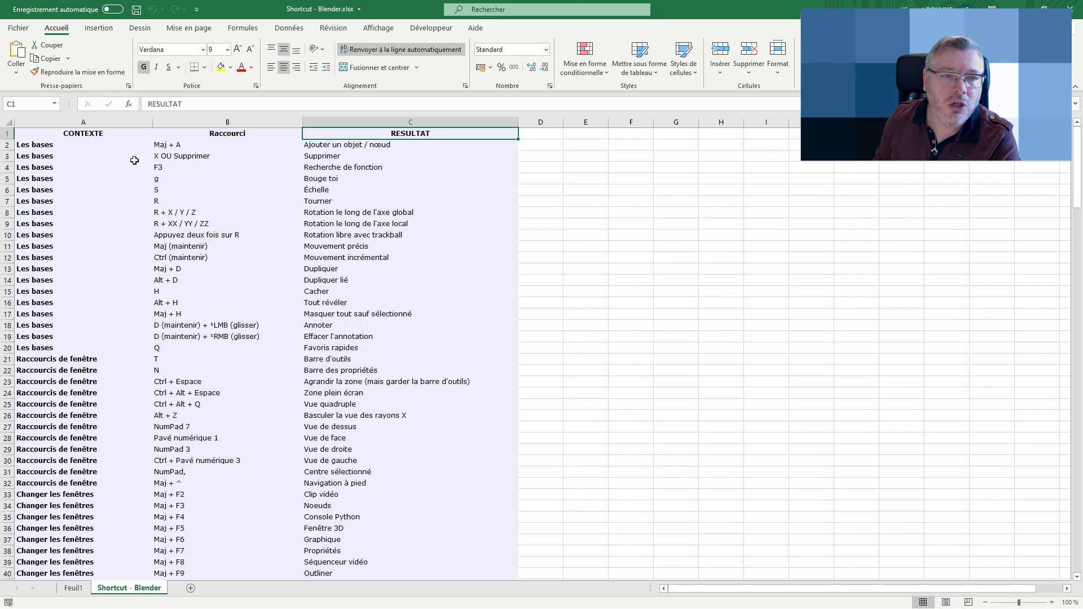
{"action": "left_click", "coordinate": [105, 133]}
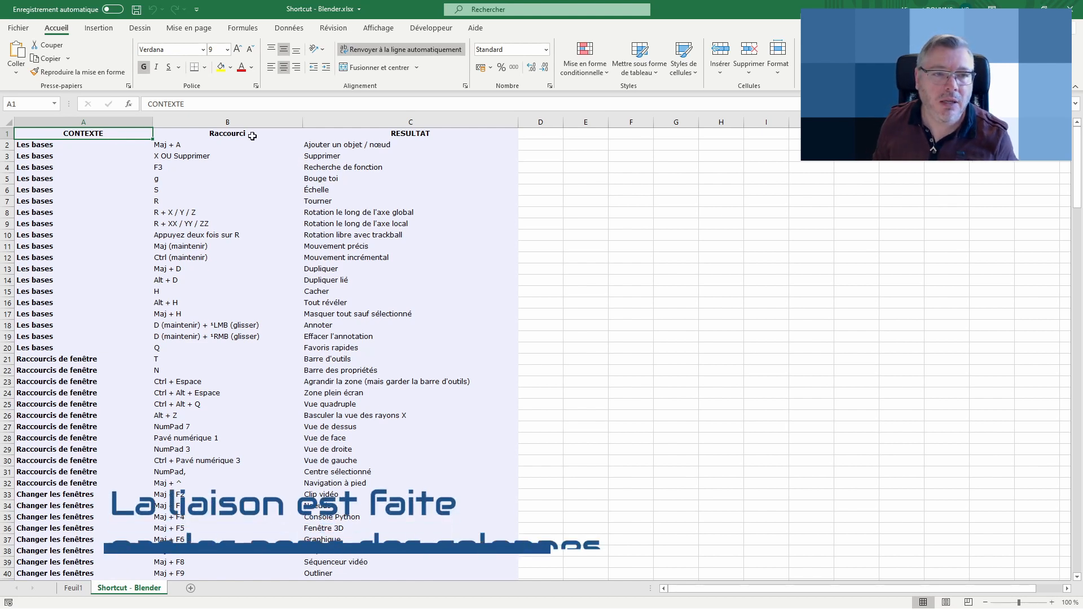
{"action": "left_click", "coordinate": [271, 135]}
{"action": "left_click", "coordinate": [342, 133]}
{"action": "left_click", "coordinate": [88, 136]}
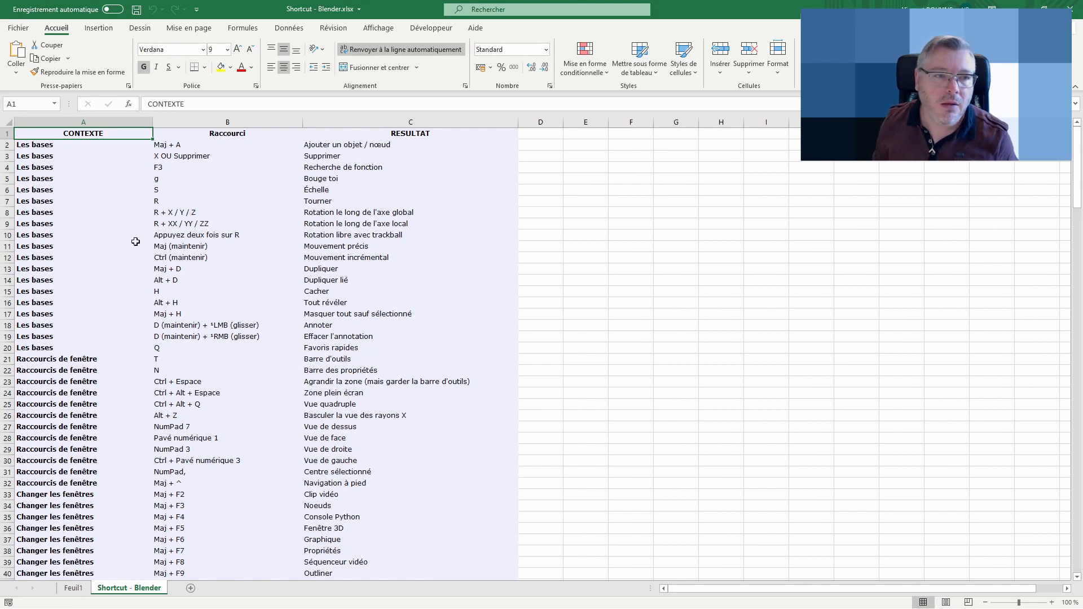
Save the active sheet as CSV UTF-8 (délimité par des virgules) named Shortcut - Blender 2, keeping only the active sheet
{"action": "left_click", "coordinate": [19, 29]}
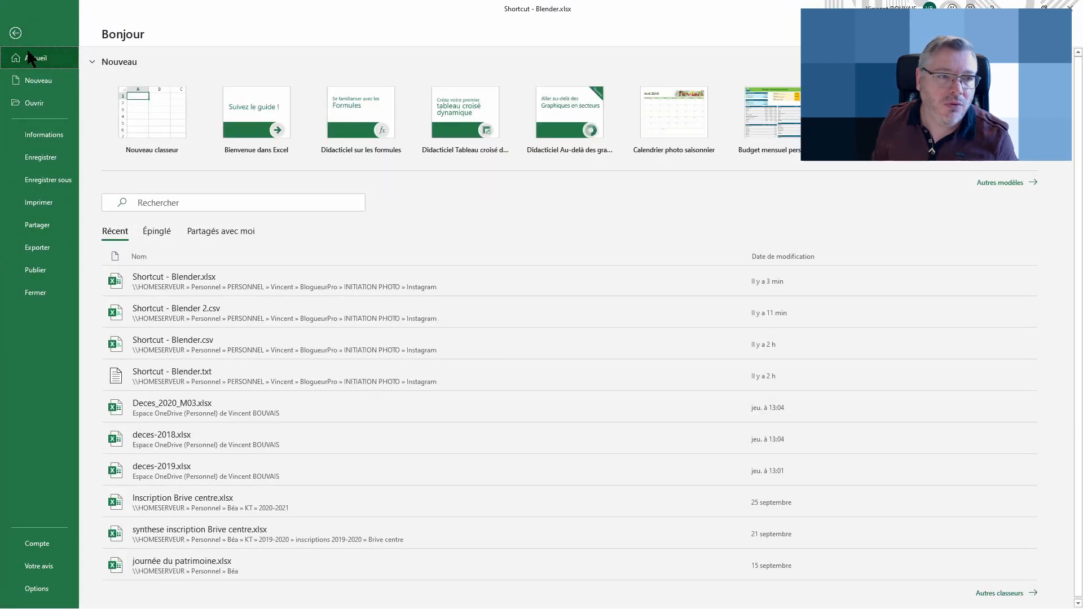
{"action": "left_click", "coordinate": [38, 180]}
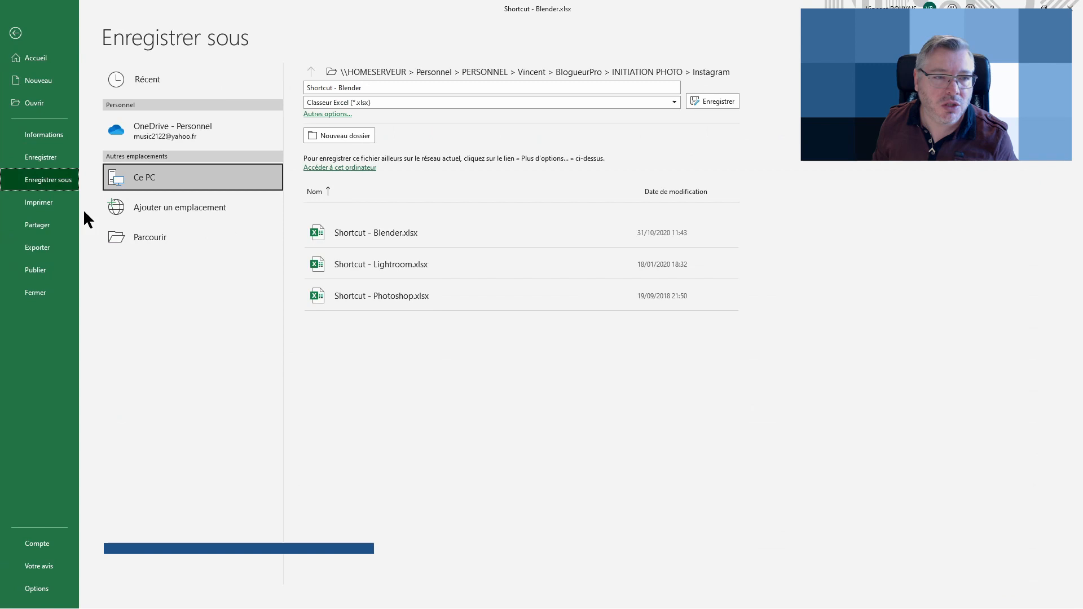
{"action": "left_click", "coordinate": [431, 102]}
{"action": "left_click", "coordinate": [437, 158]}
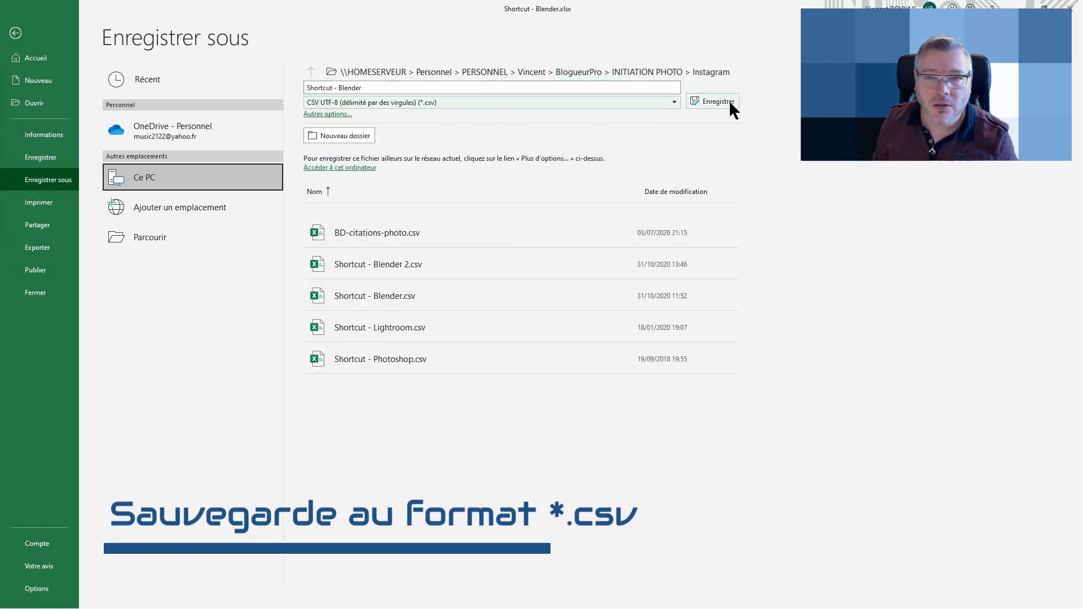
{"action": "left_click", "coordinate": [399, 266]}
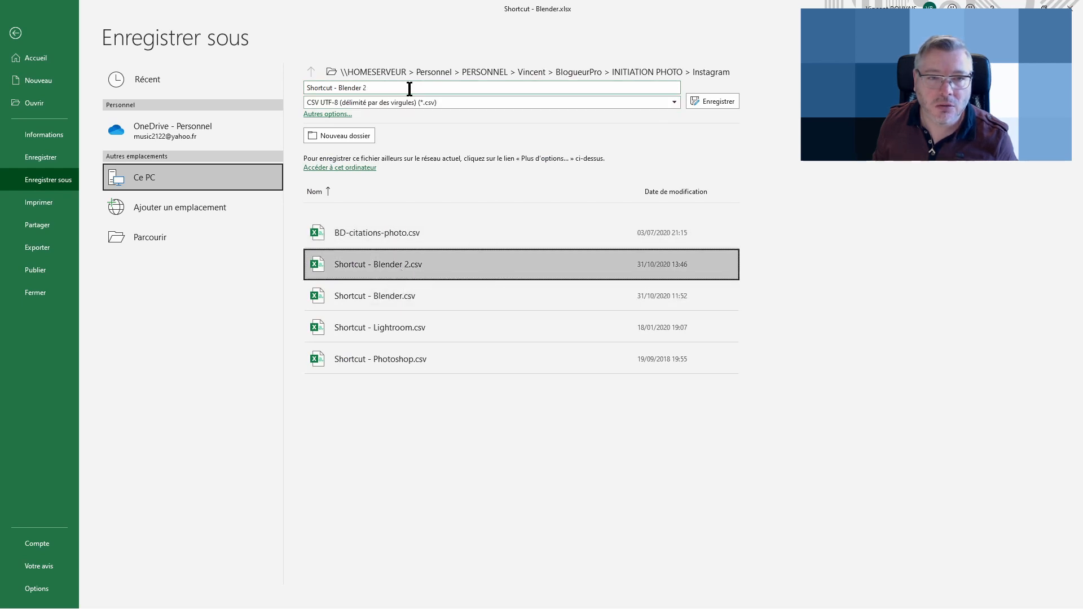
{"action": "left_click", "coordinate": [716, 102]}
{"action": "left_click", "coordinate": [553, 347]}
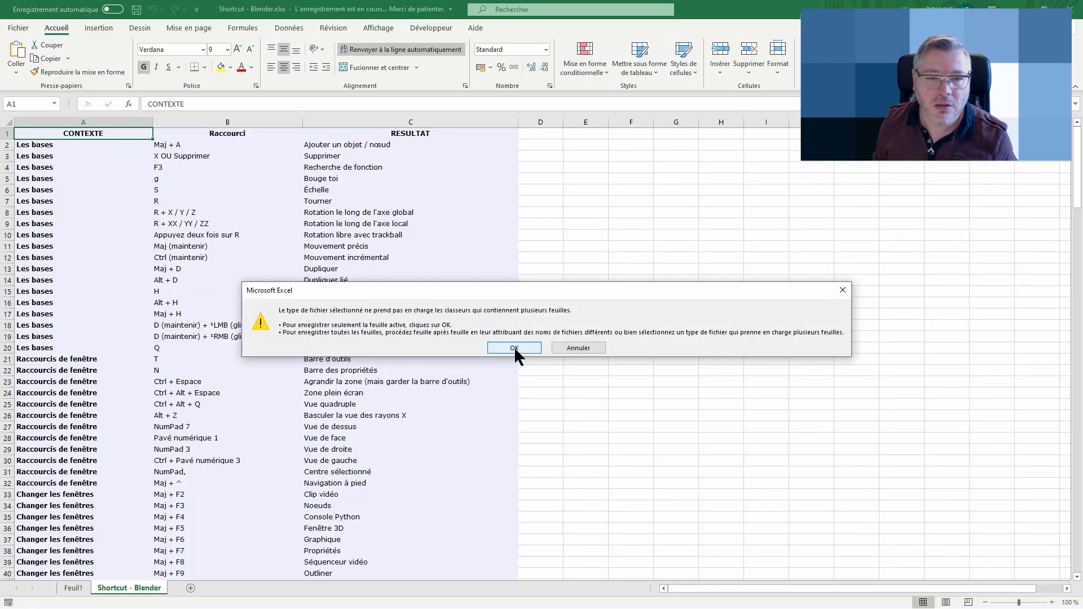
{"action": "left_click", "coordinate": [514, 348]}
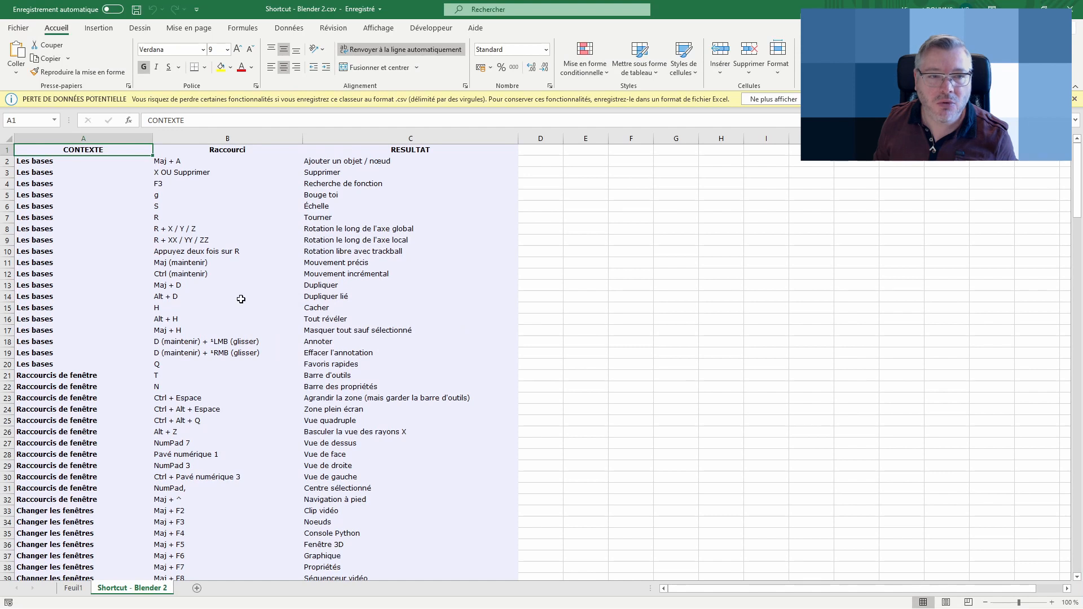
Open Shortcut - Blender 2.csv from the Instagram folder in Notepad++
{"action": "left_click", "coordinate": [1019, 5]}
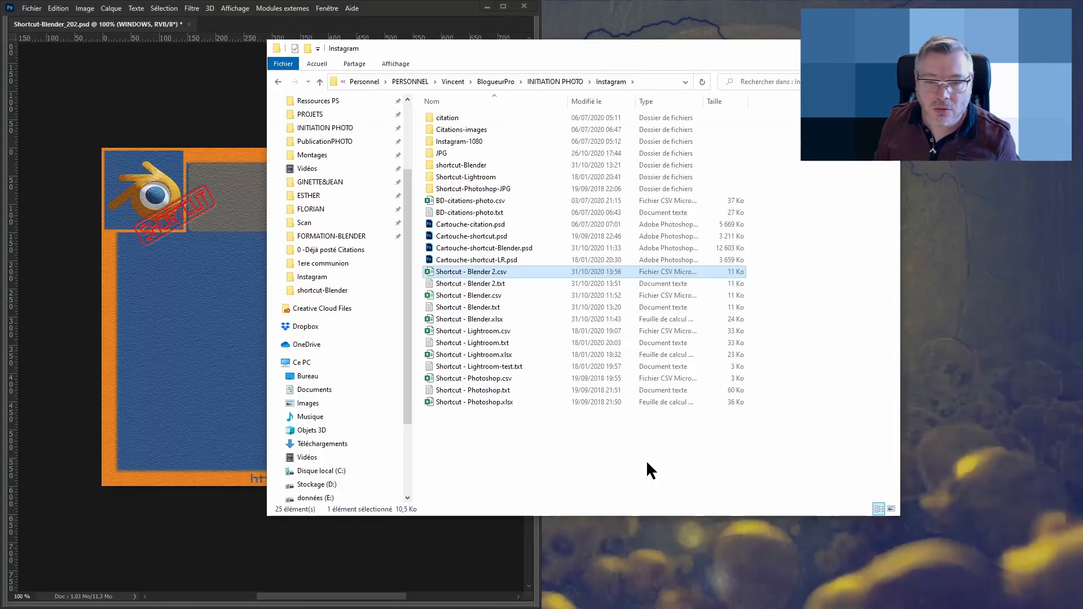
{"action": "left_click", "coordinate": [477, 272]}
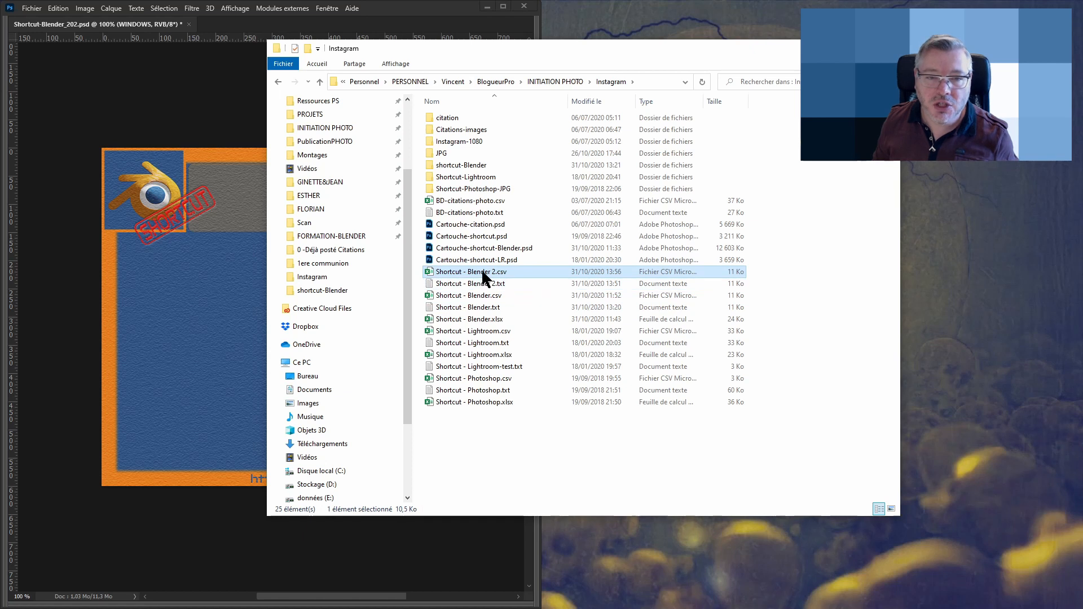
{"action": "right_click", "coordinate": [483, 273]}
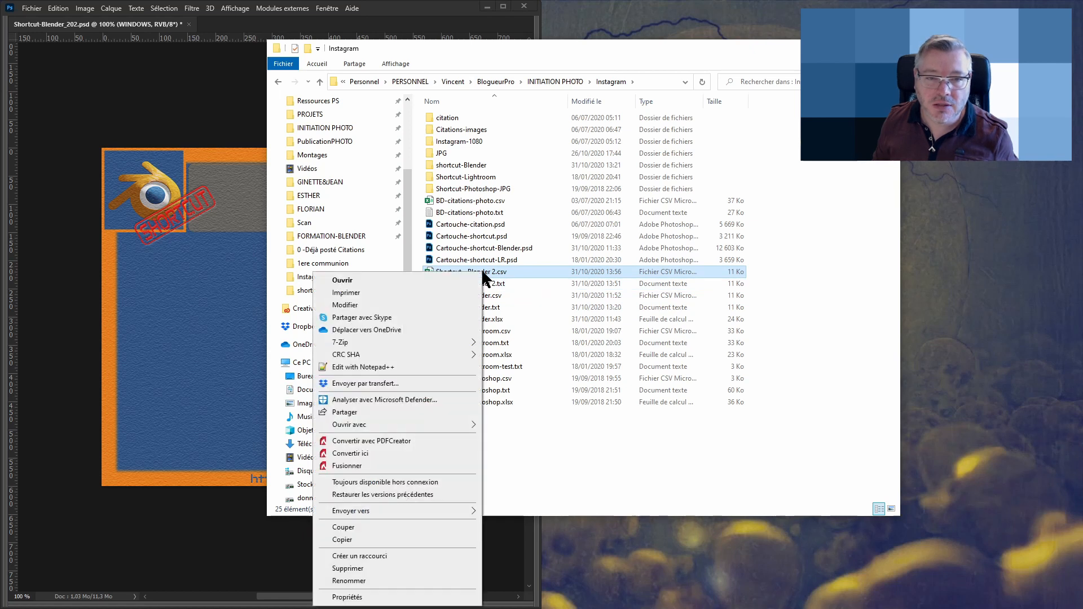
{"action": "left_click", "coordinate": [388, 367]}
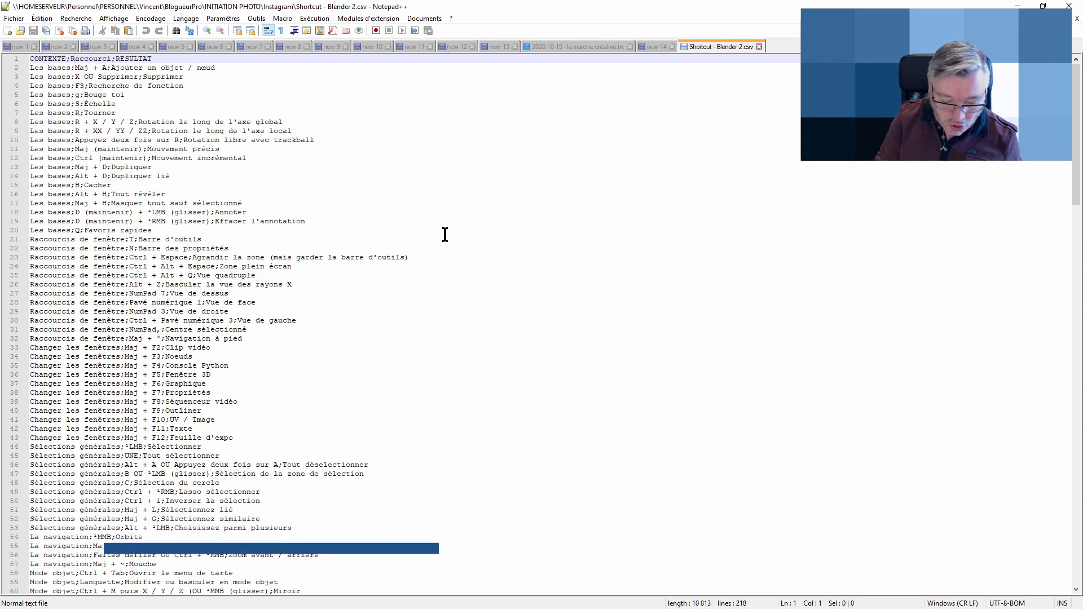
Replace every ; with \t in regular expression mode across the whole file, then close the Replace dialog
{"action": "key", "text": "ctrl+h"}
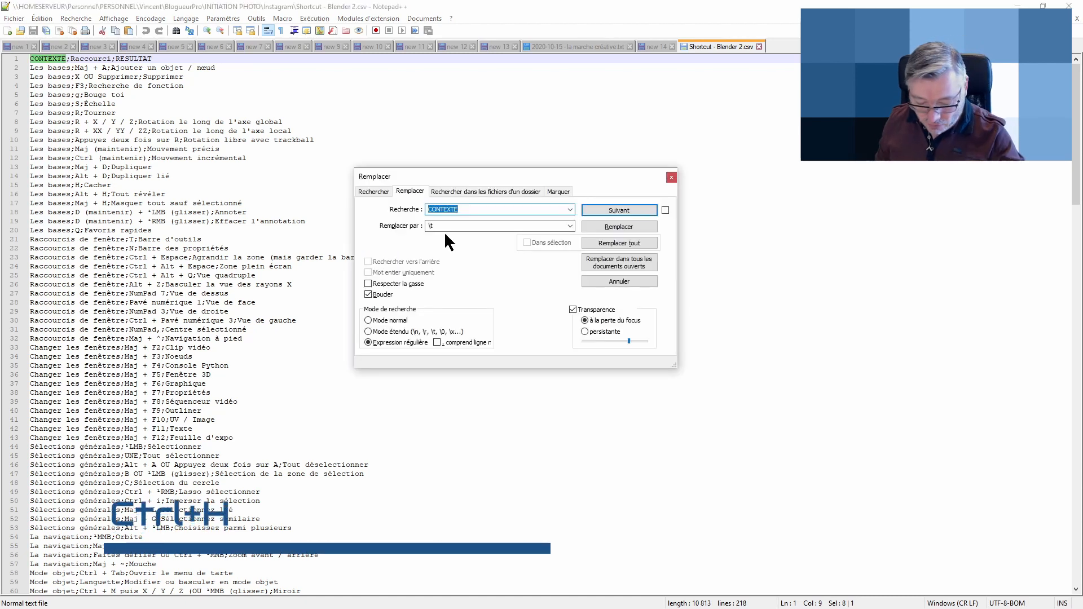
{"action": "type", "text": ";"}
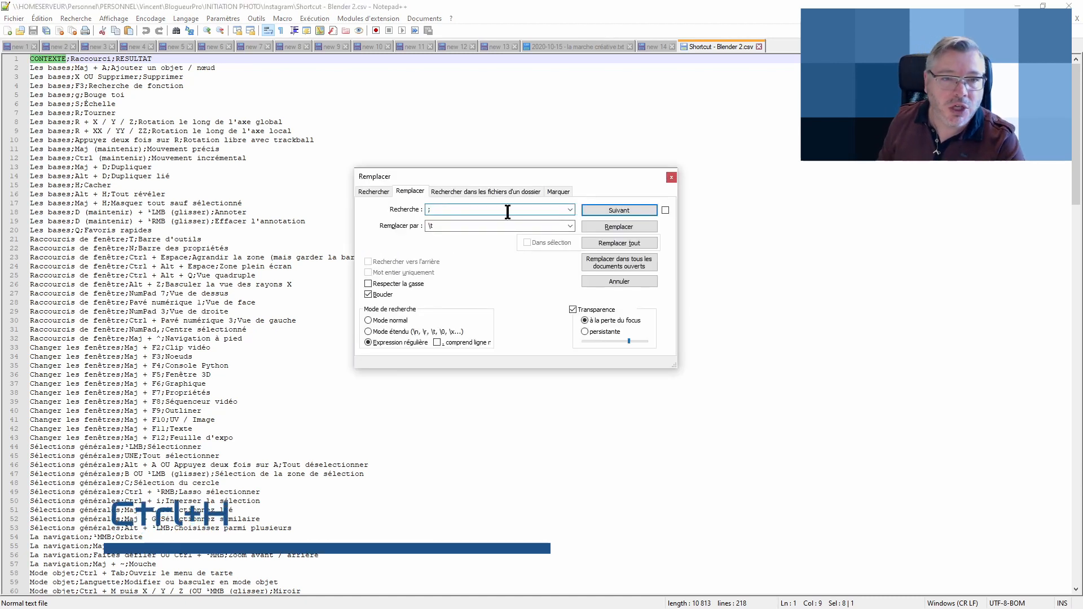
{"action": "left_click_drag", "start_coordinate": [450, 227], "coordinate": [387, 227]}
{"action": "left_click", "coordinate": [440, 228]}
{"action": "type", "text": "\\"}
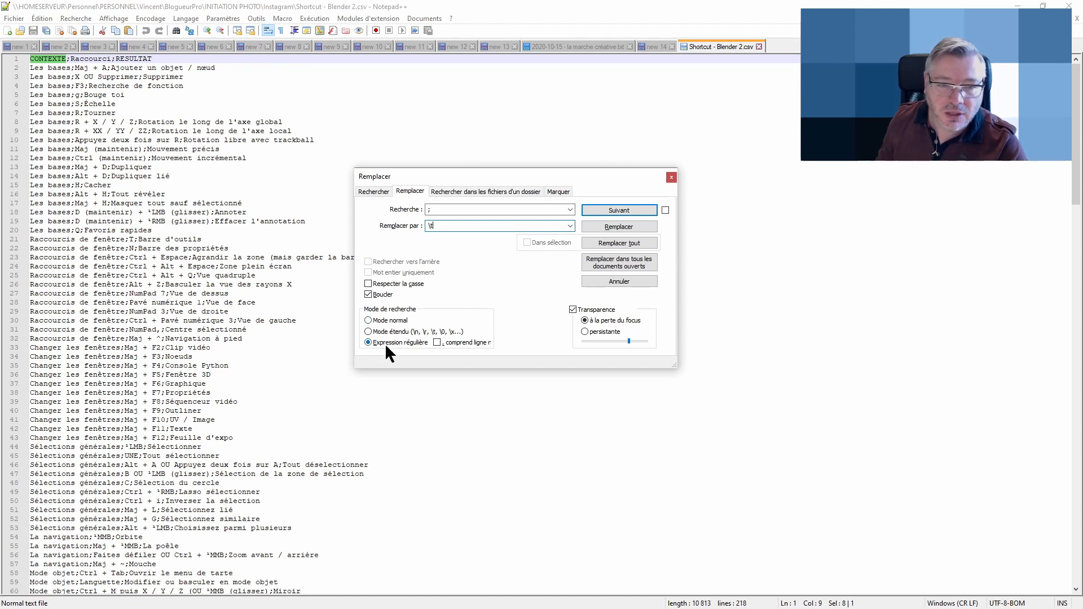
{"action": "left_click", "coordinate": [368, 342]}
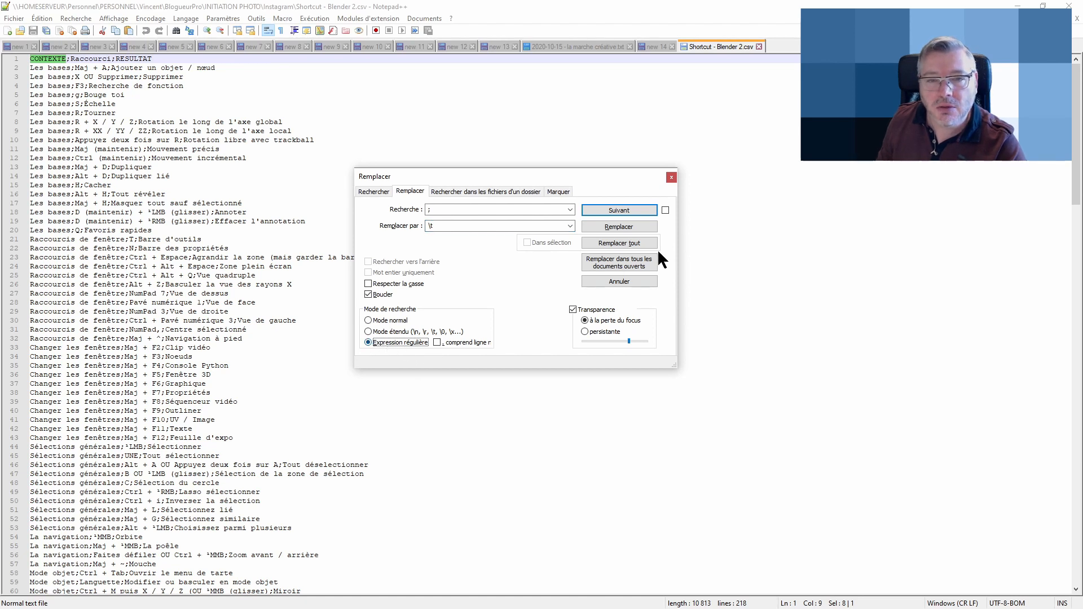
{"action": "left_click", "coordinate": [623, 242]}
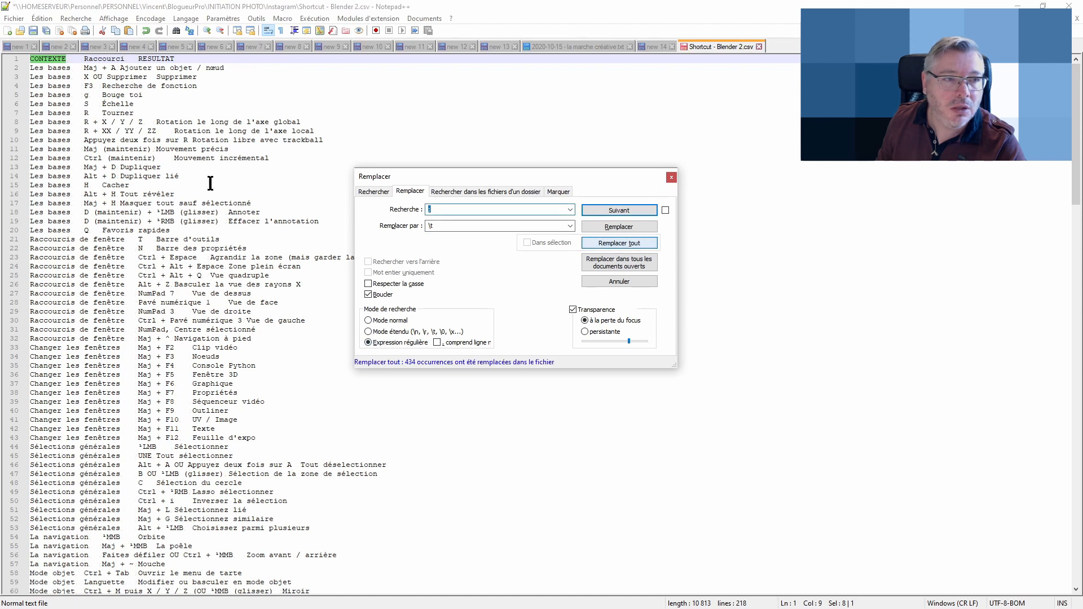
{"action": "left_click", "coordinate": [672, 177]}
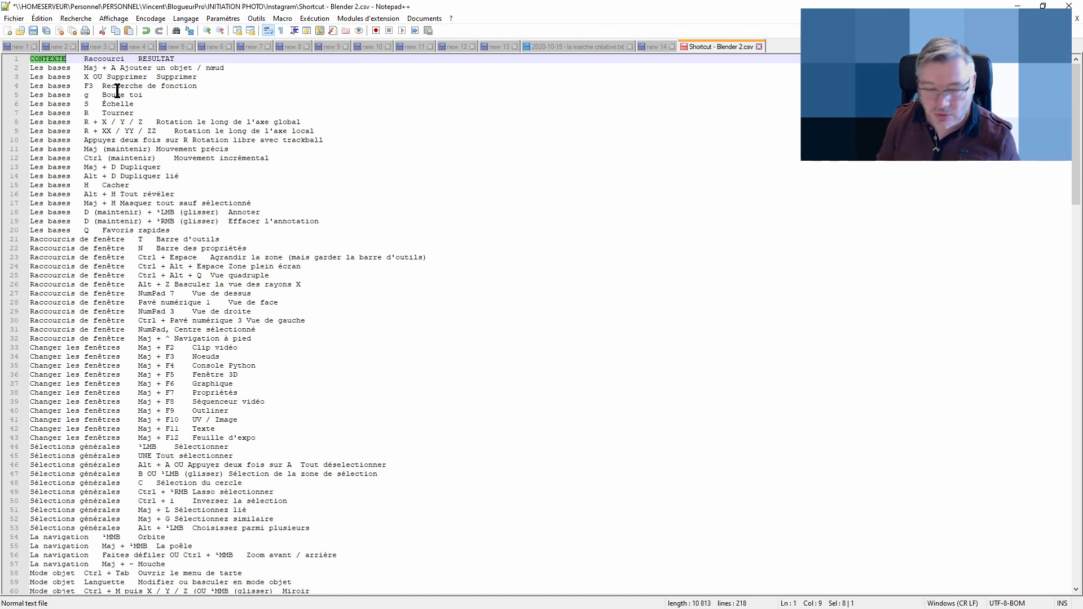
{"action": "key", "text": "Home"}
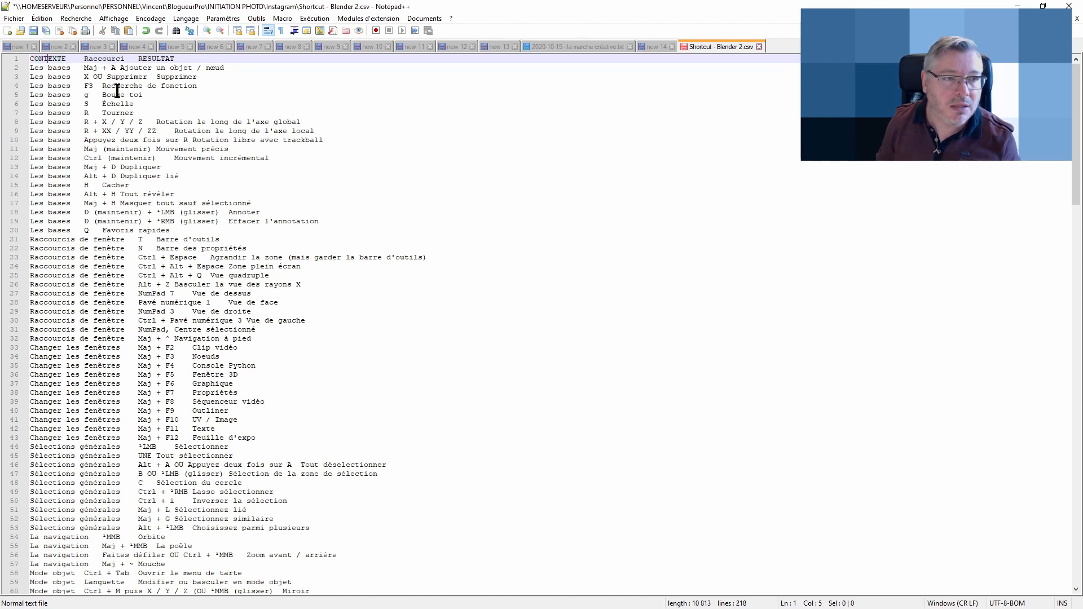
{"action": "key", "text": "Right"}
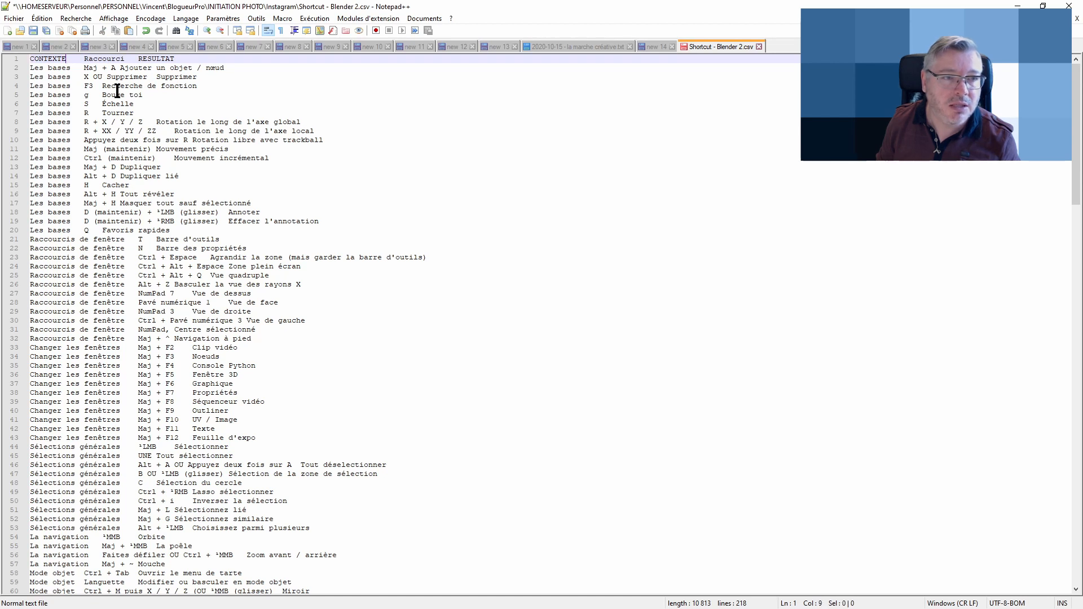
{"action": "left_click", "coordinate": [226, 86]}
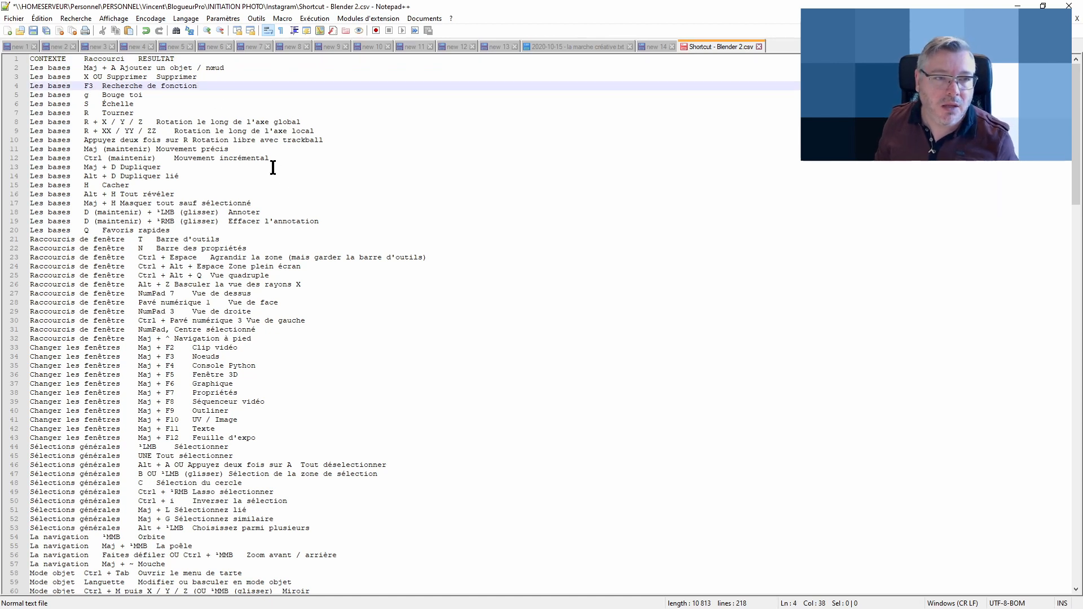
Save the file as Shortcut - Blender 2.txt, overwriting the existing file
{"action": "left_click", "coordinate": [14, 19]}
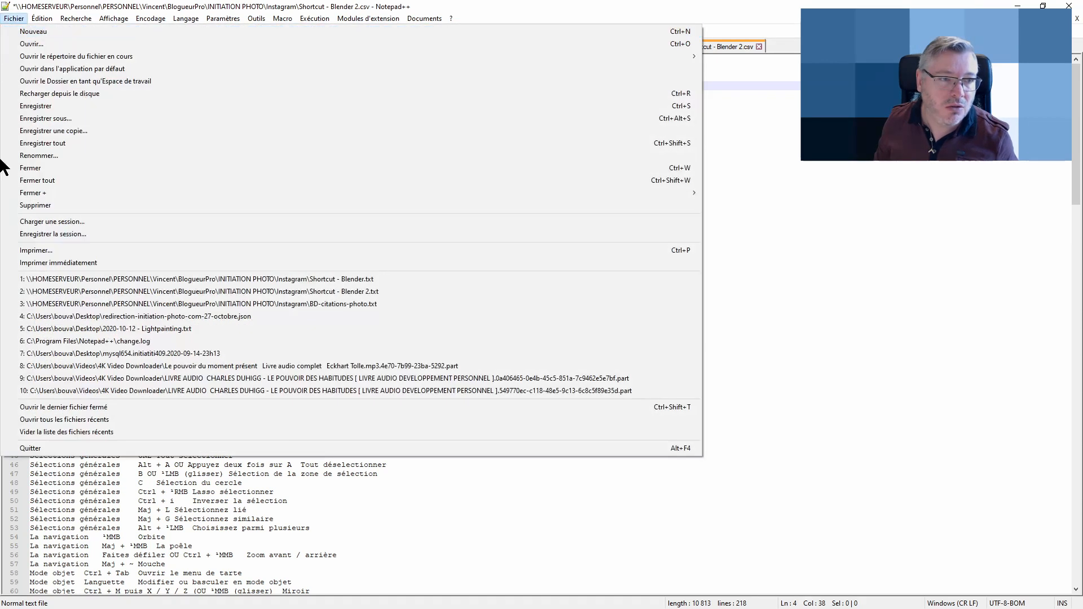
{"action": "left_click", "coordinate": [73, 118]}
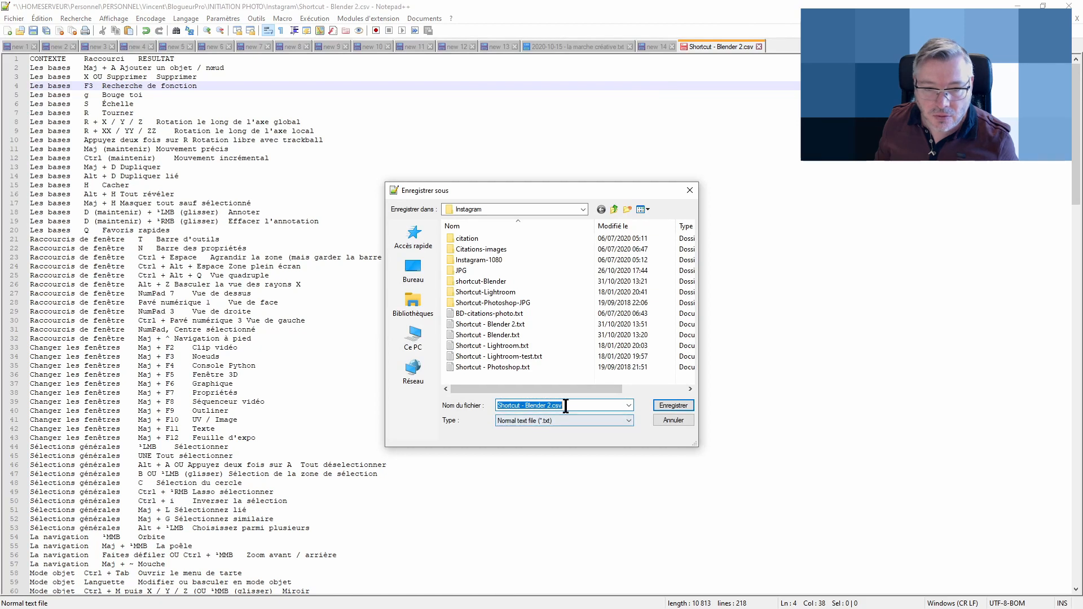
{"action": "left_click", "coordinate": [584, 406]}
{"action": "key", "text": "BackSpace"}
{"action": "key", "text": "BackSpace"}
{"action": "key", "text": "BackSpace"}
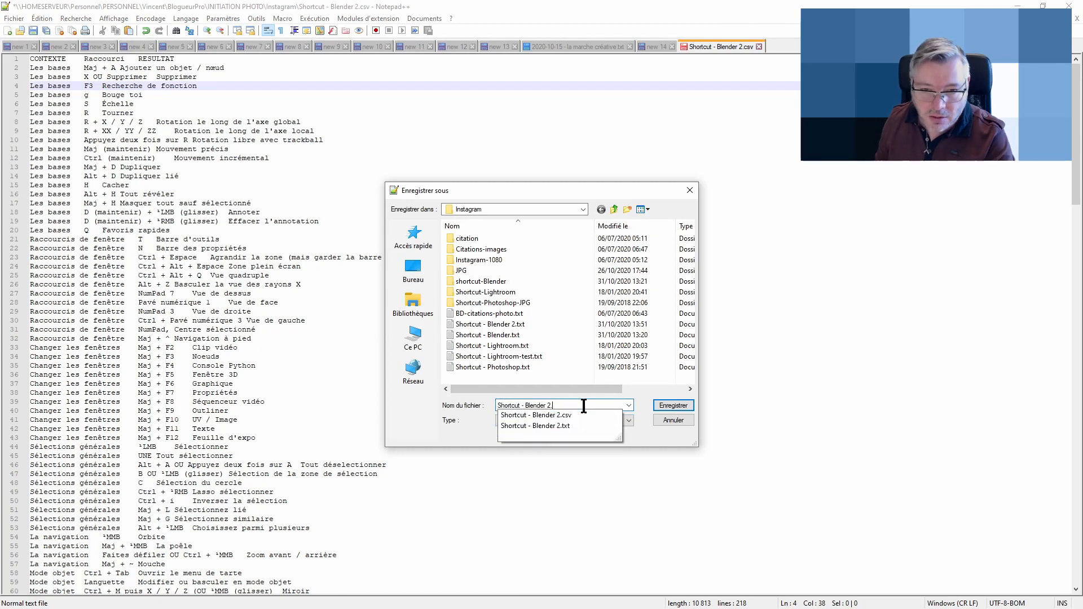
{"action": "type", "text": "txt"}
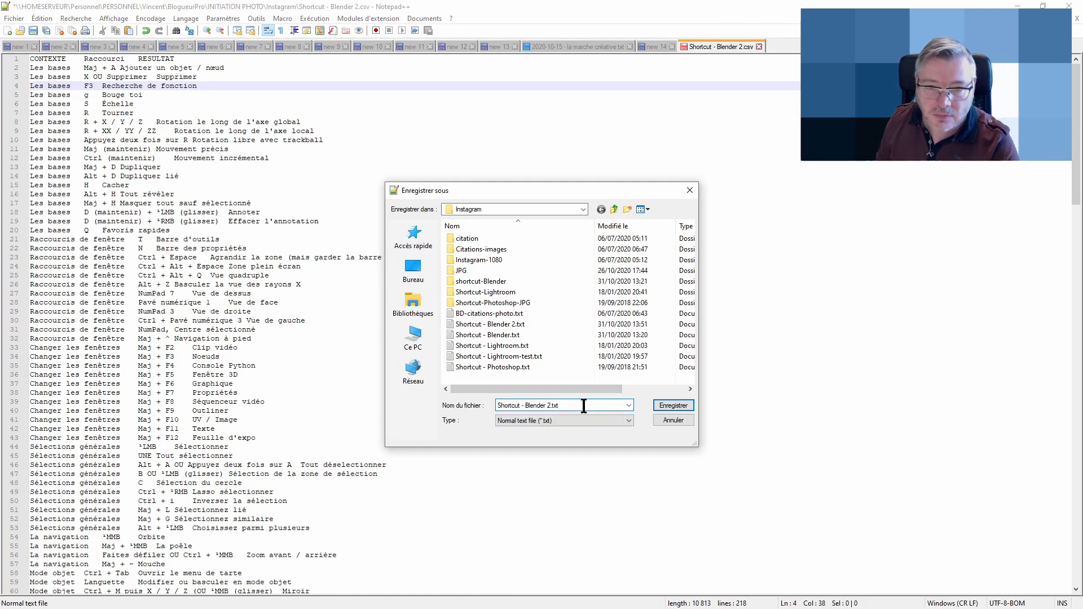
{"action": "left_click", "coordinate": [669, 408]}
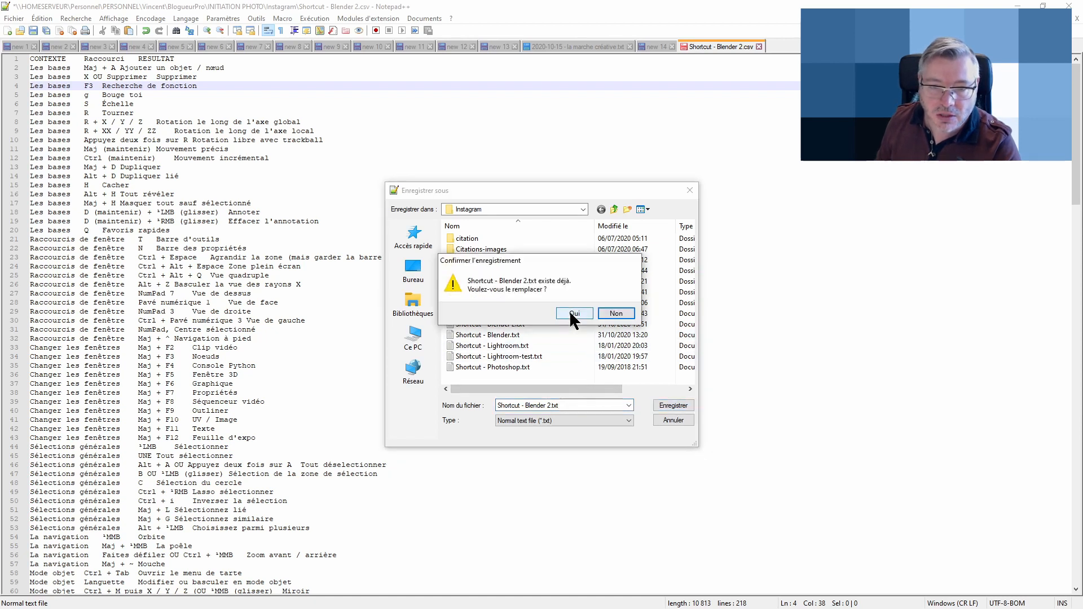
{"action": "left_click", "coordinate": [570, 311]}
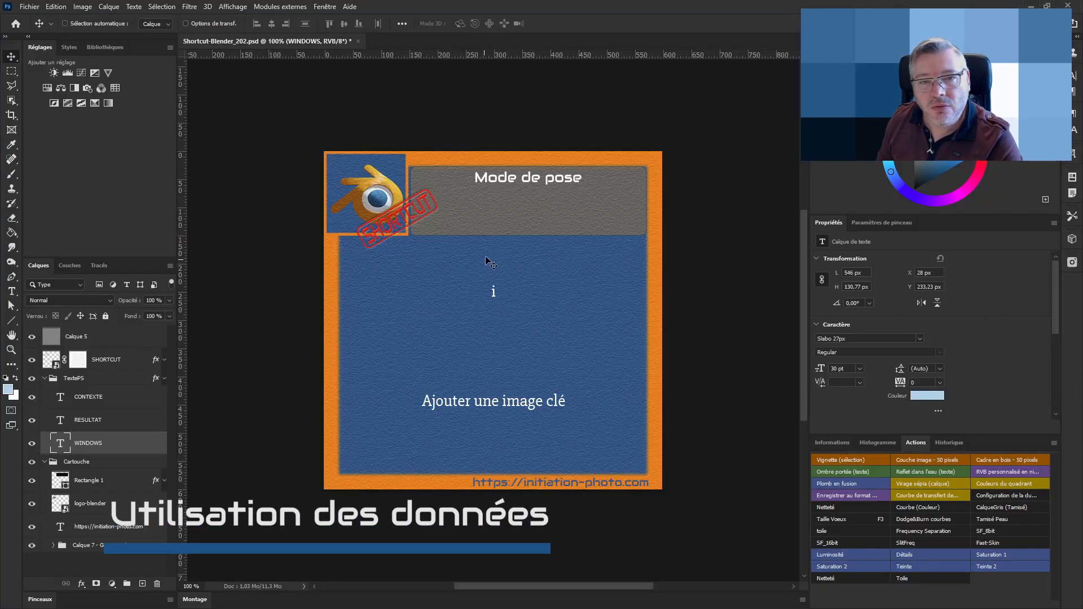
Select the CONTEXTE text layer and open the Variables definition dialog
{"action": "left_click", "coordinate": [74, 402]}
{"action": "left_click", "coordinate": [115, 420]}
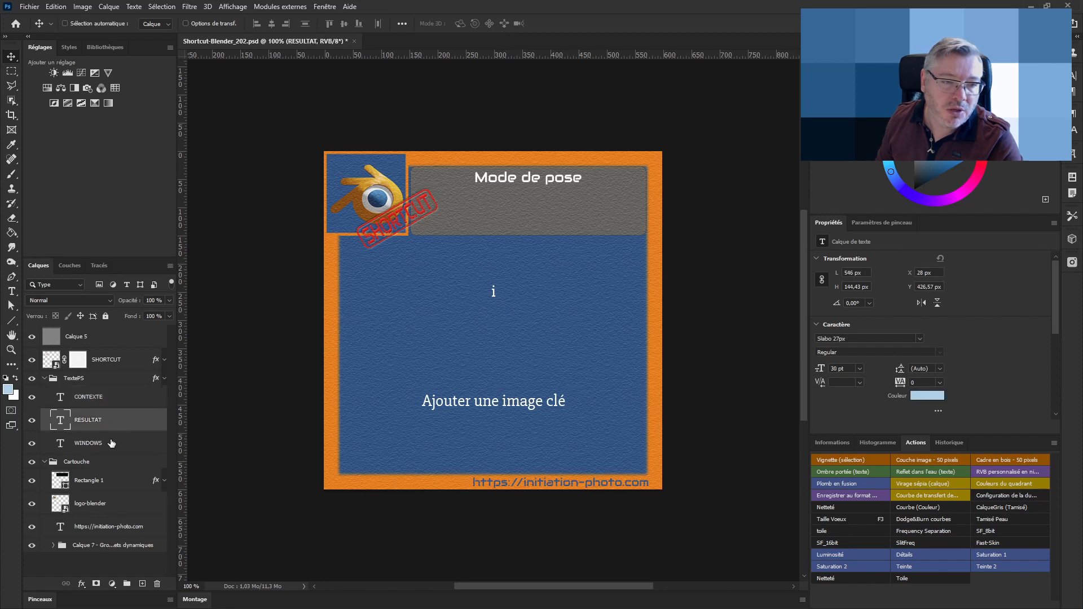
{"action": "left_click", "coordinate": [112, 444]}
{"action": "left_click", "coordinate": [104, 425]}
{"action": "left_click", "coordinate": [105, 399]}
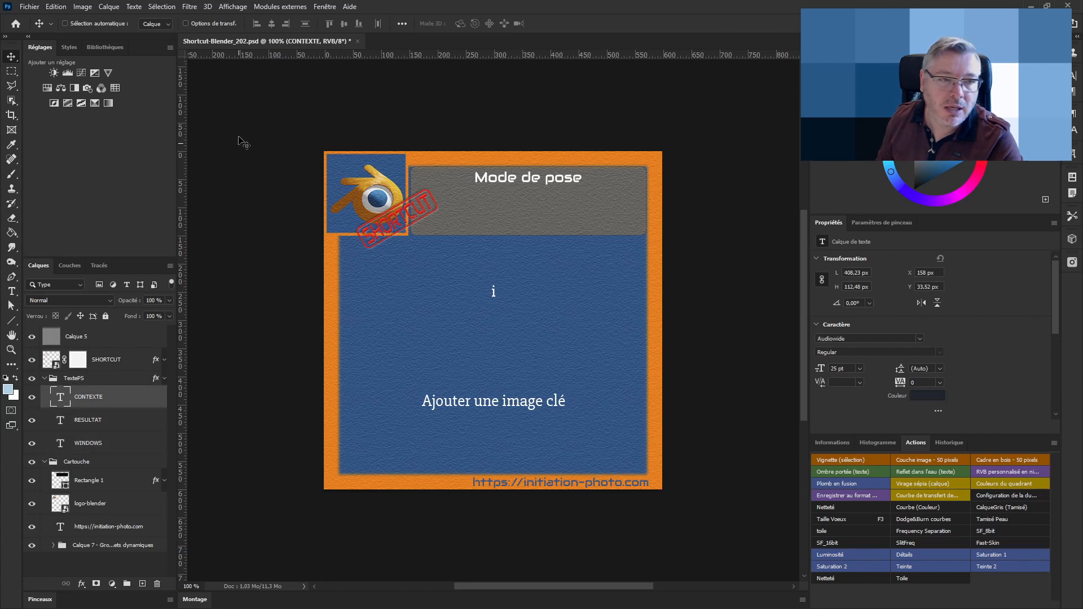
{"action": "left_click", "coordinate": [82, 7]}
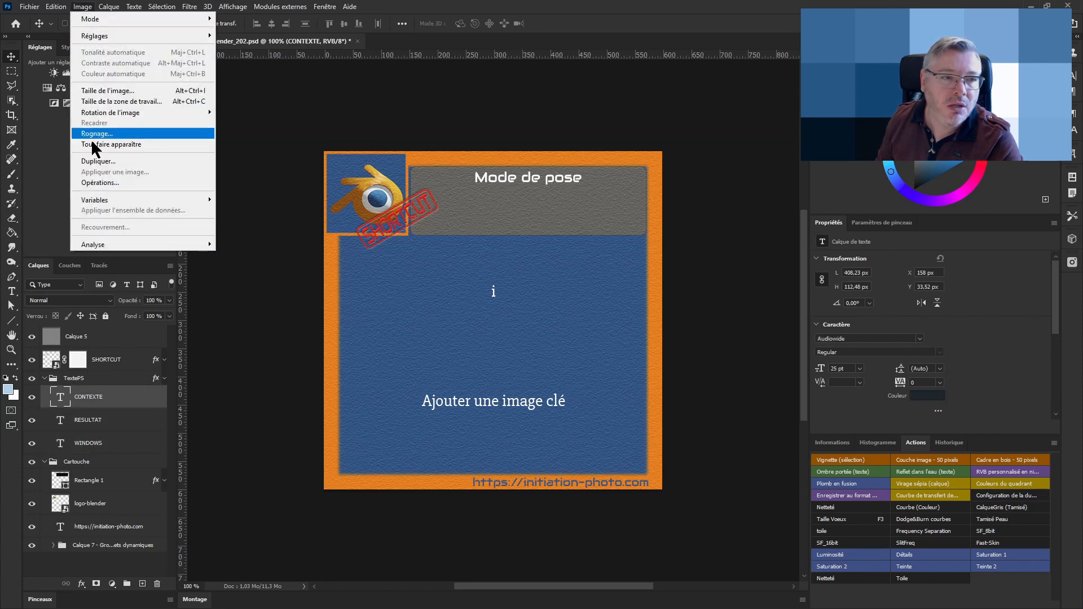
{"action": "mouse_move", "coordinate": [103, 202]}
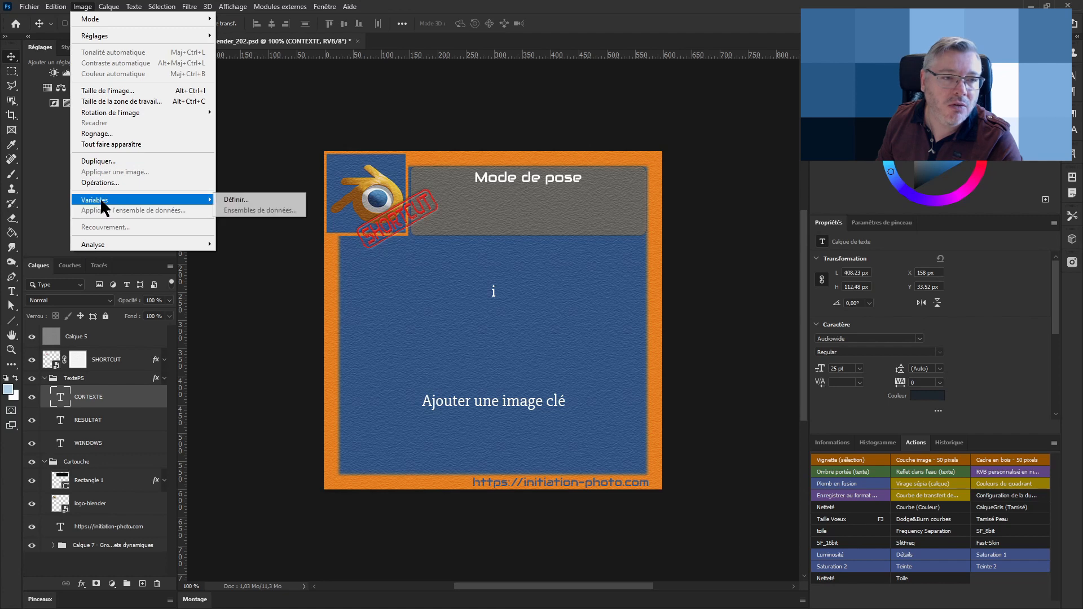
{"action": "left_click", "coordinate": [238, 201]}
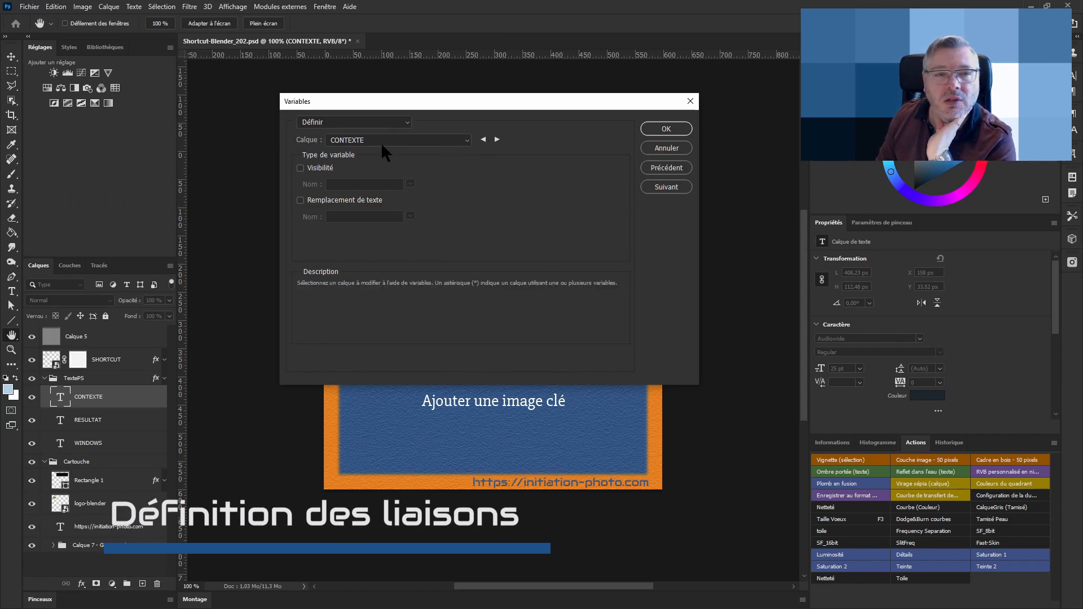
For the CONTEXTE layer, enable text replacement and name its variable CONTEXTE, copied from the text file's header
{"action": "left_click", "coordinate": [469, 142]}
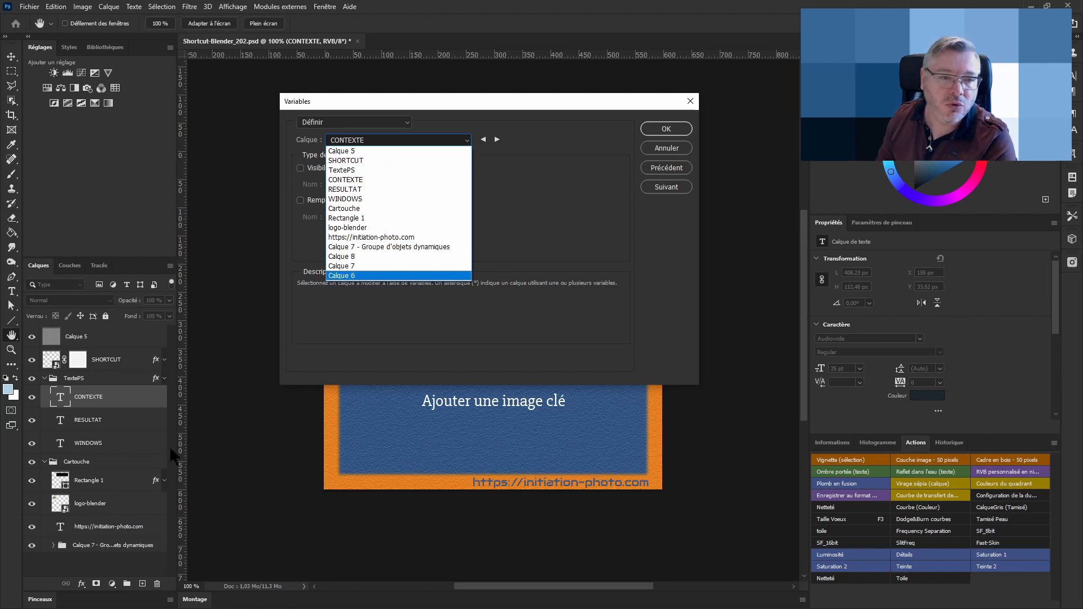
{"action": "left_click", "coordinate": [369, 179]}
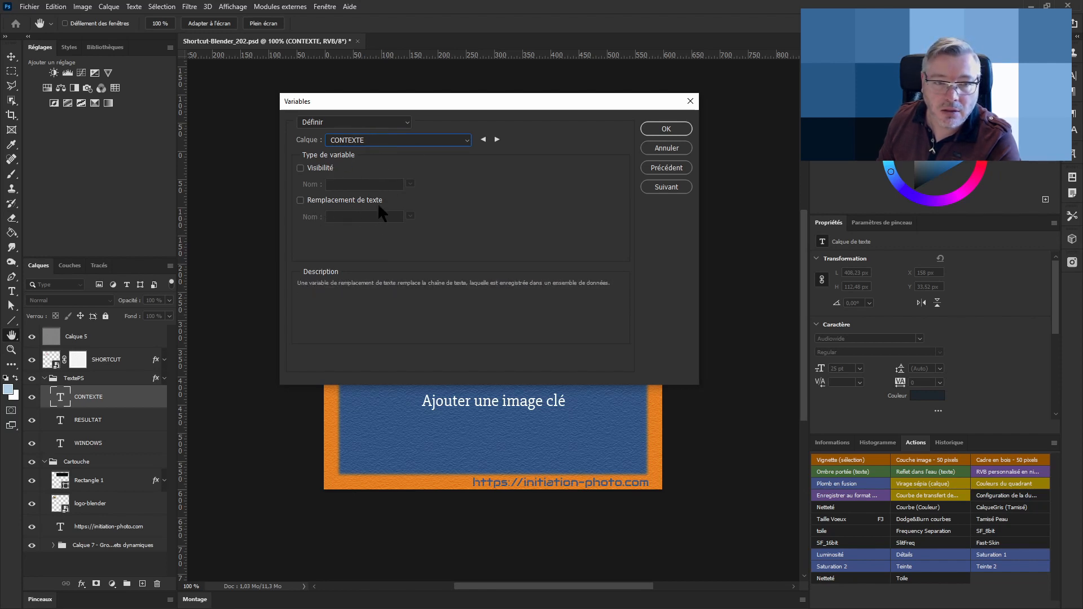
{"action": "left_click", "coordinate": [332, 204]}
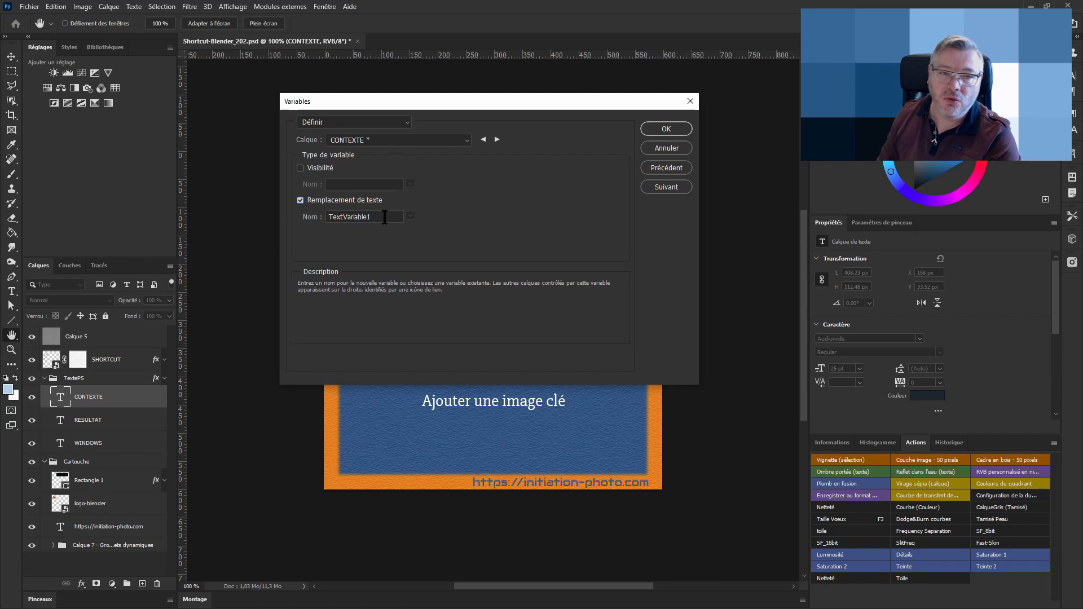
{"action": "double_click", "coordinate": [385, 217]}
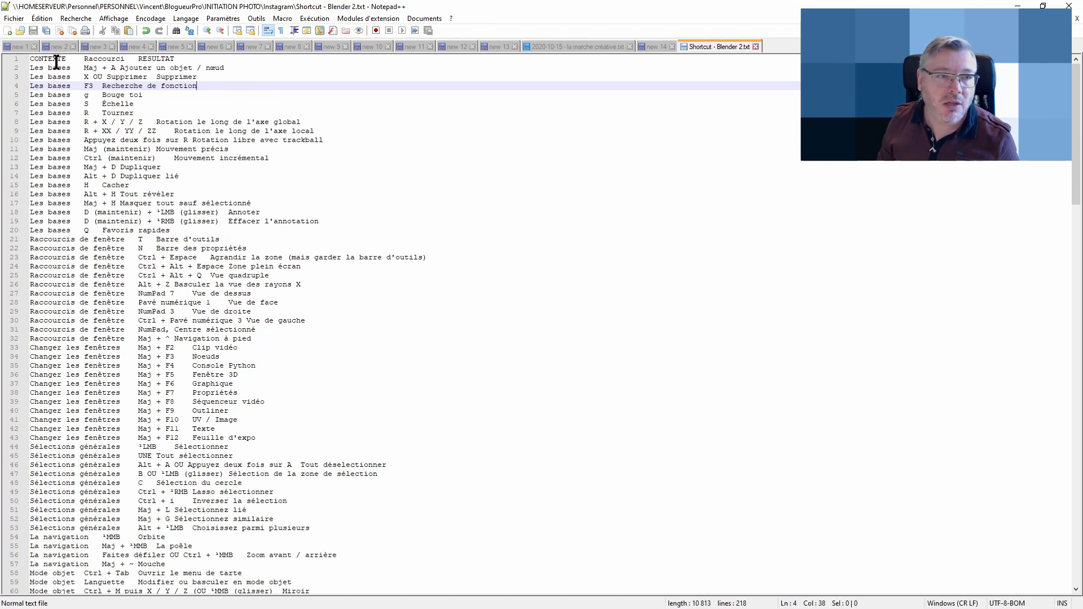
{"action": "double_click", "coordinate": [55, 61]}
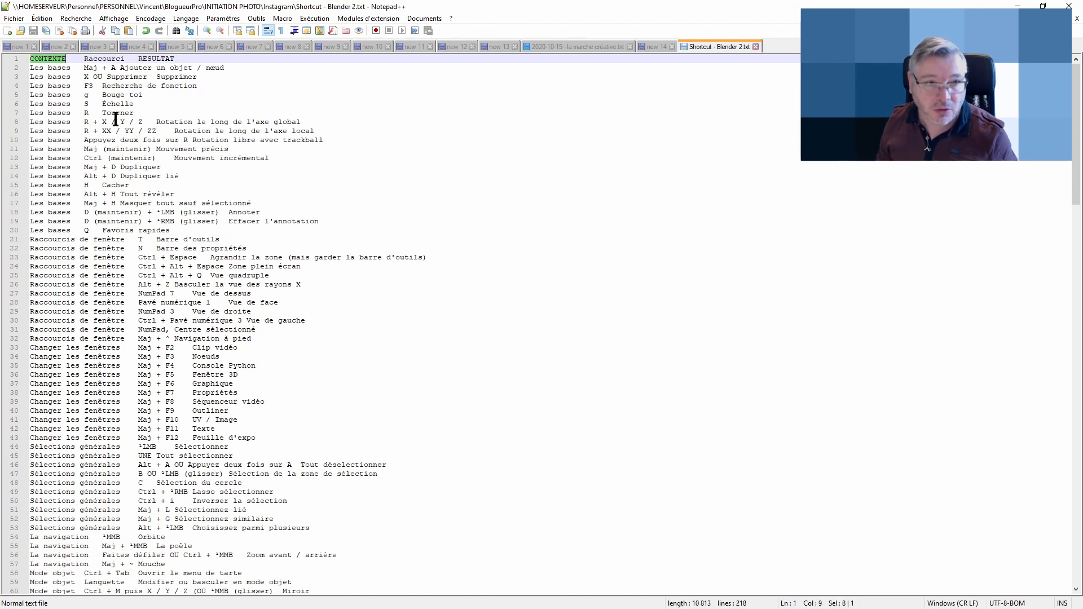
{"action": "left_click", "coordinate": [1018, 5]}
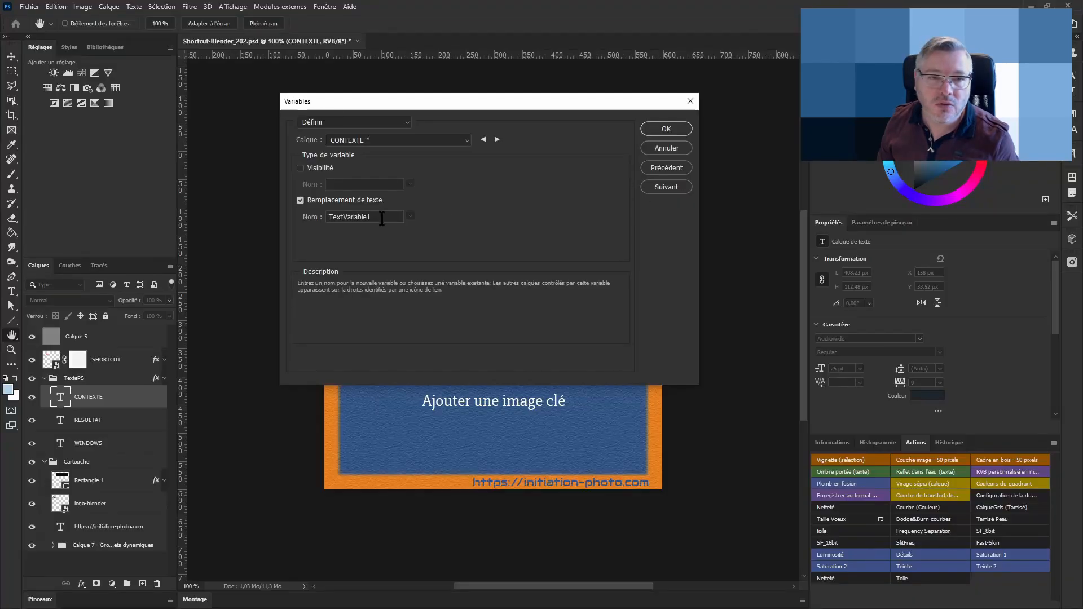
{"action": "left_click_drag", "start_coordinate": [382, 219], "coordinate": [312, 217]}
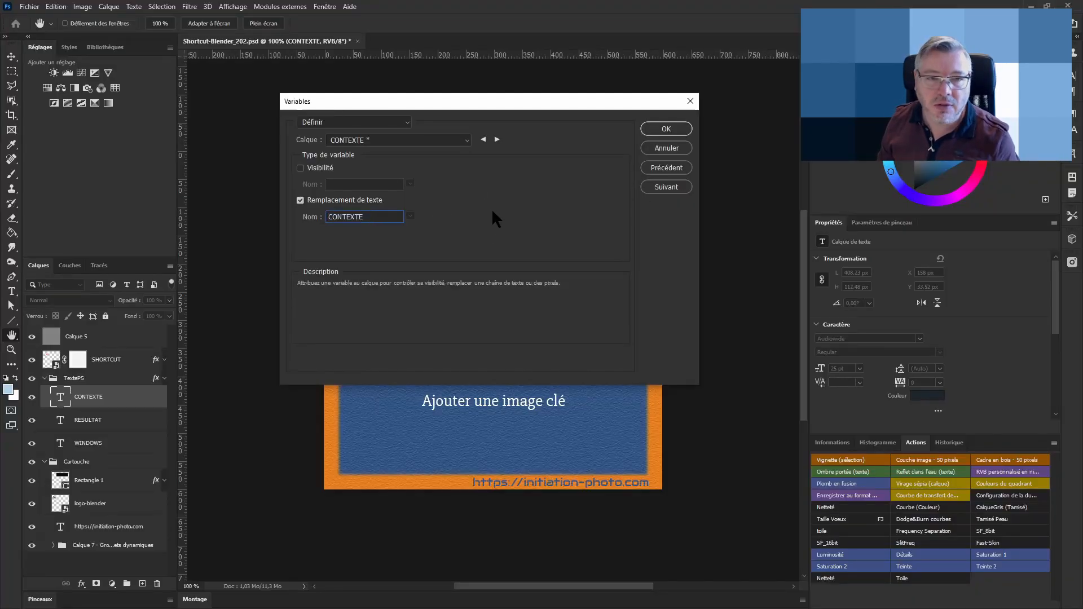
Pick the RESULTAT layer, enable text replacement and name its variable RESULTAT, copied from the text file's header
{"action": "left_click", "coordinate": [467, 142]}
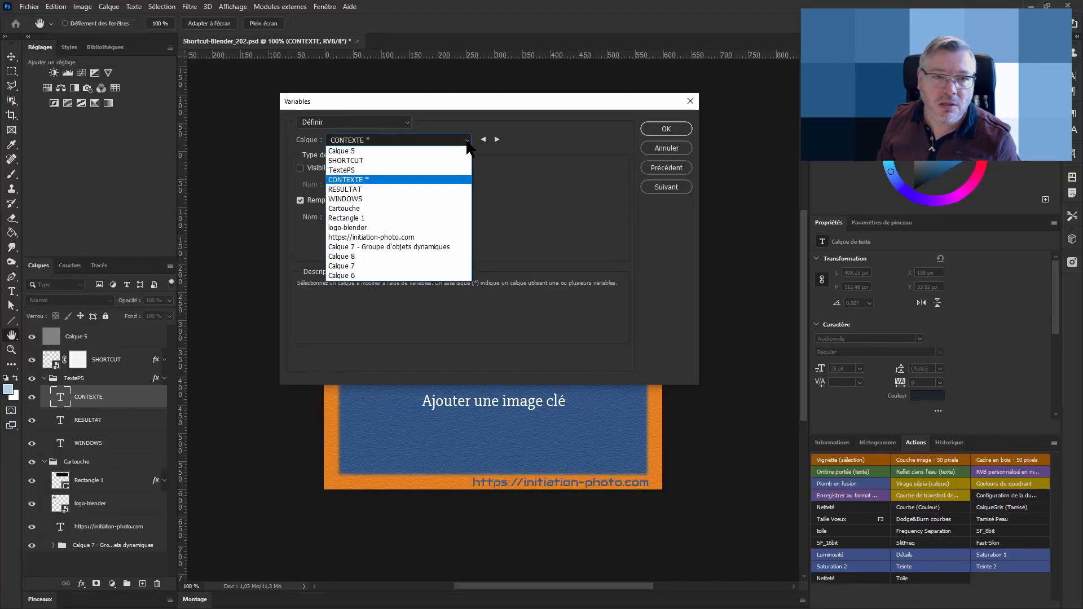
{"action": "left_click", "coordinate": [429, 190]}
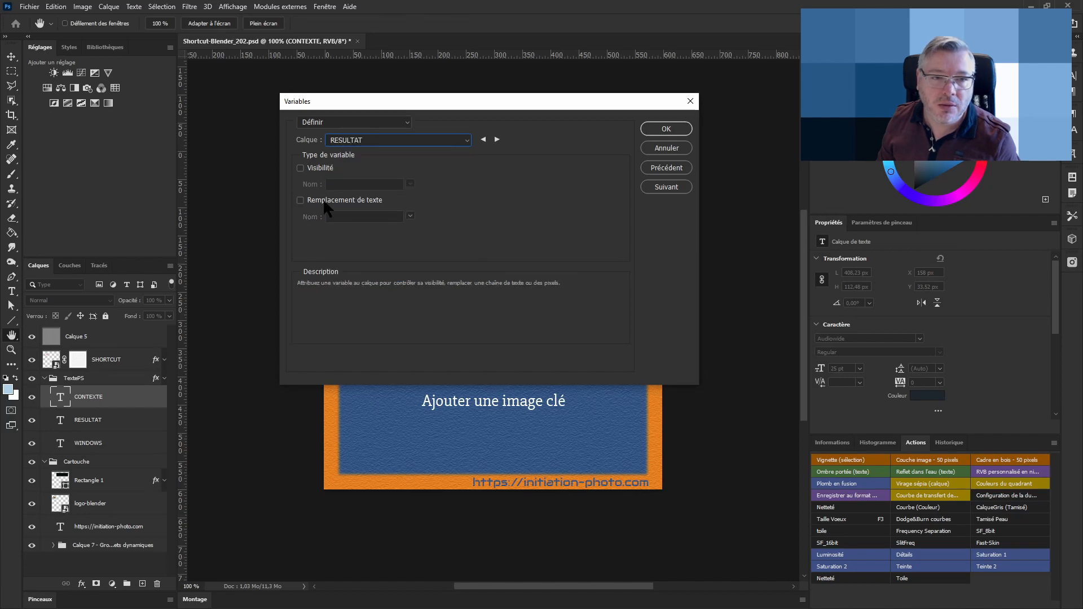
{"action": "left_click", "coordinate": [300, 200]}
{"action": "left_click_drag", "start_coordinate": [372, 217], "coordinate": [307, 221]}
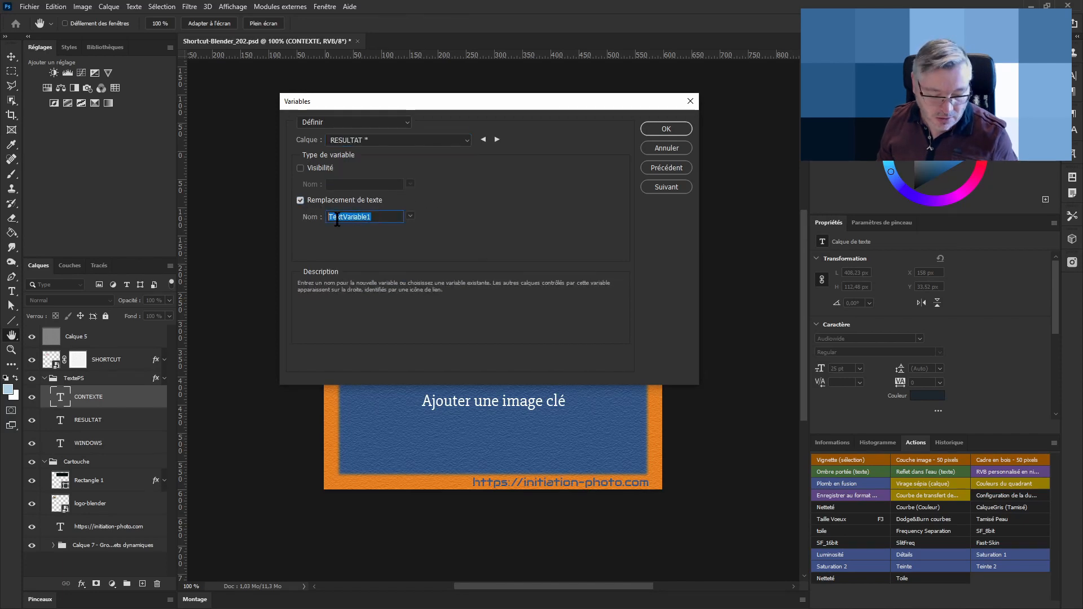
{"action": "key", "text": "alt+Tab"}
{"action": "double_click", "coordinate": [154, 59]}
{"action": "key", "text": "ctrl+c"}
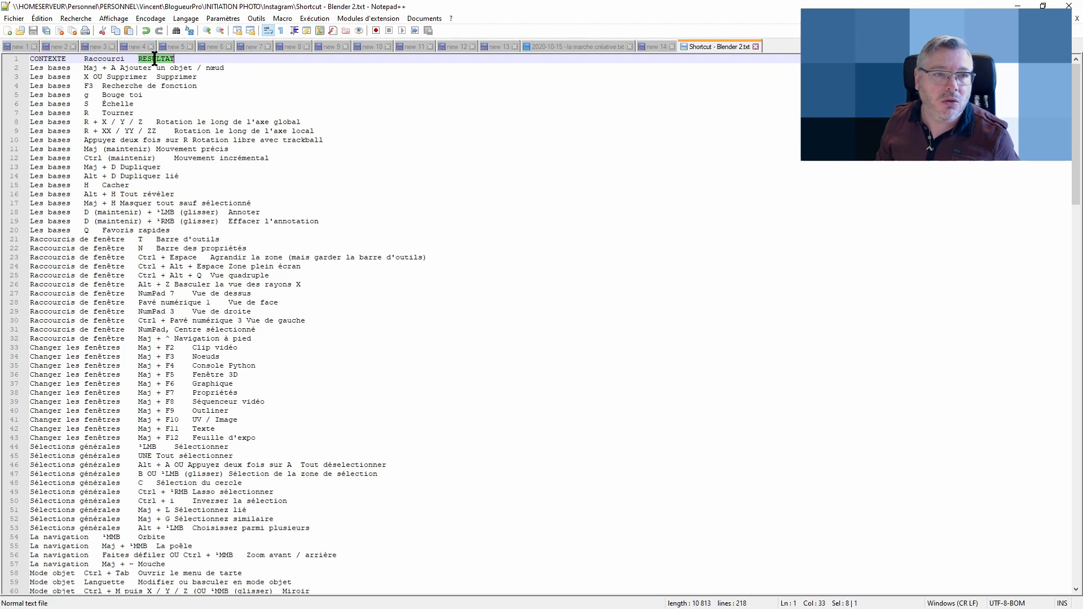
{"action": "key", "text": "alt+Tab"}
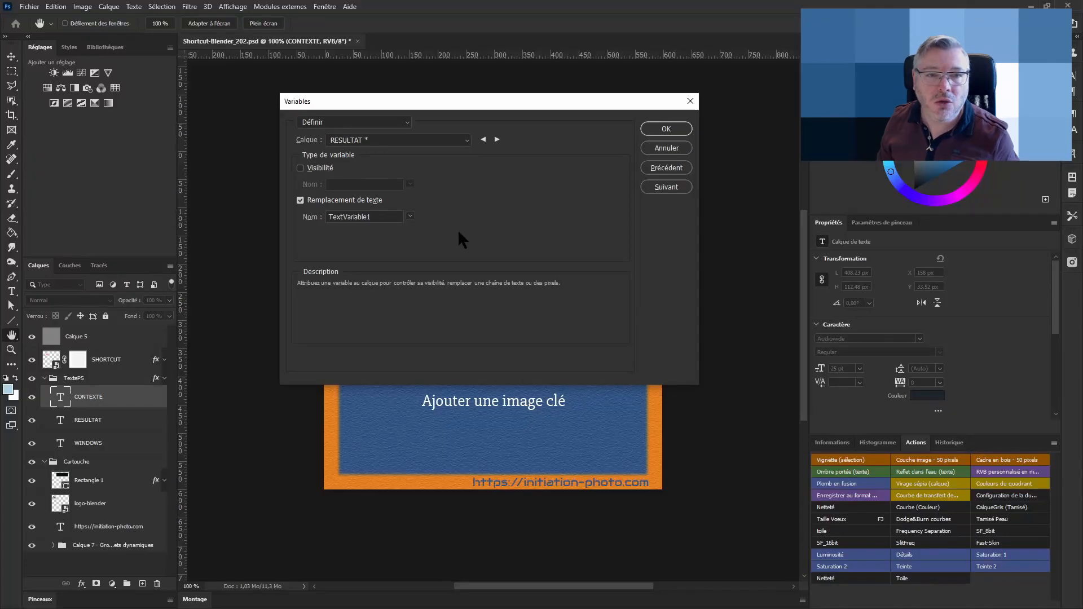
{"action": "key", "text": "ctrl+v"}
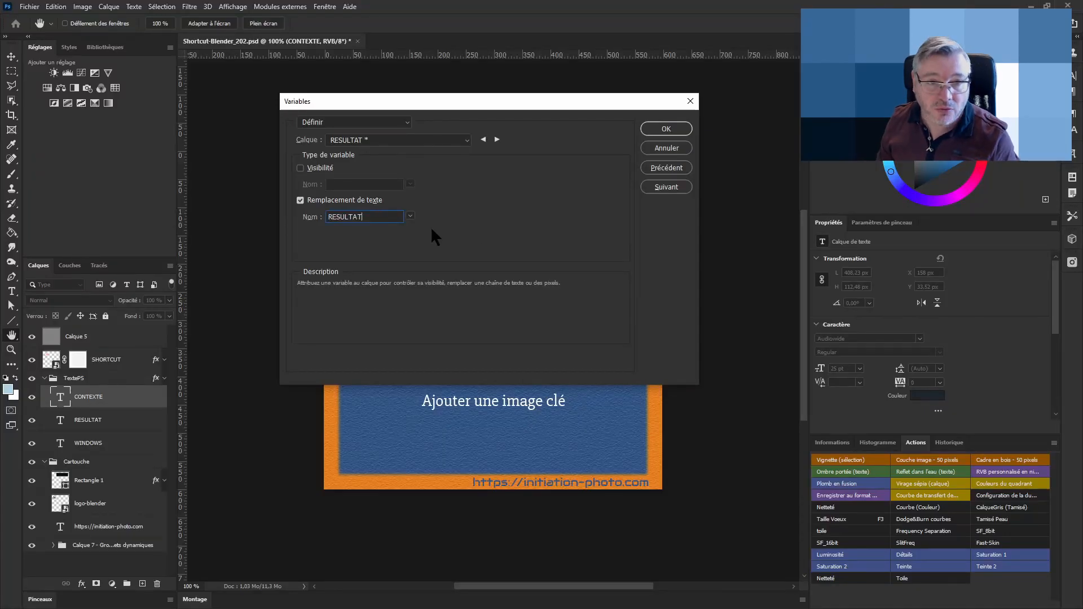
Pick the WINDOWS layer, enable text replacement and name its variable Raccourci, copied from the text file's header
{"action": "left_click", "coordinate": [411, 146]}
{"action": "left_click", "coordinate": [397, 192]}
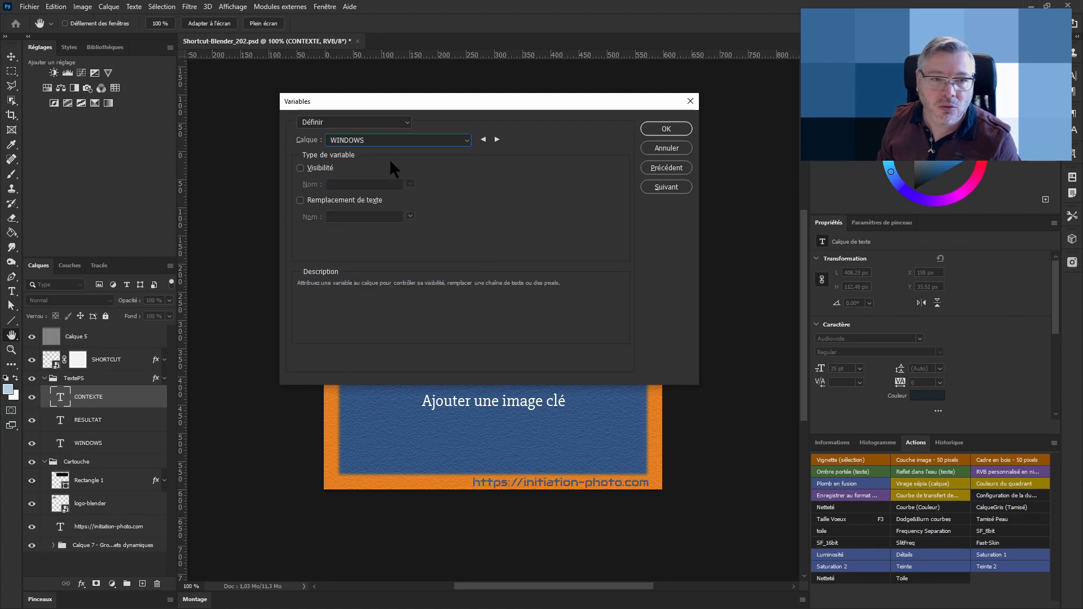
{"action": "left_click", "coordinate": [301, 199]}
{"action": "left_click", "coordinate": [383, 219]}
{"action": "left_click_drag", "start_coordinate": [384, 220], "coordinate": [303, 224]}
{"action": "key", "text": "alt+Tab"}
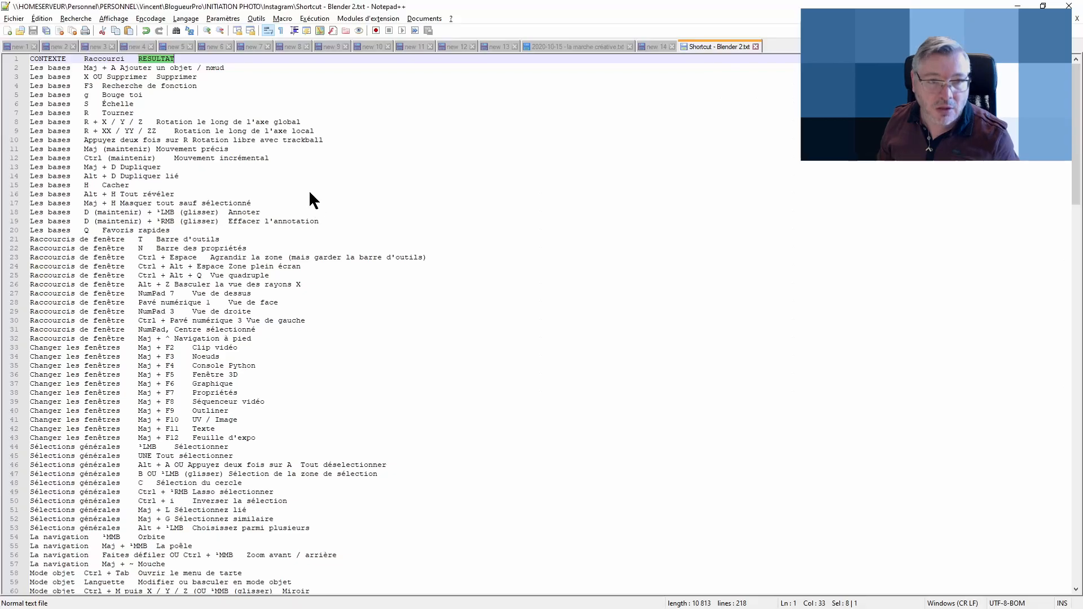
{"action": "double_click", "coordinate": [104, 60]}
{"action": "key", "text": "ctrl+c"}
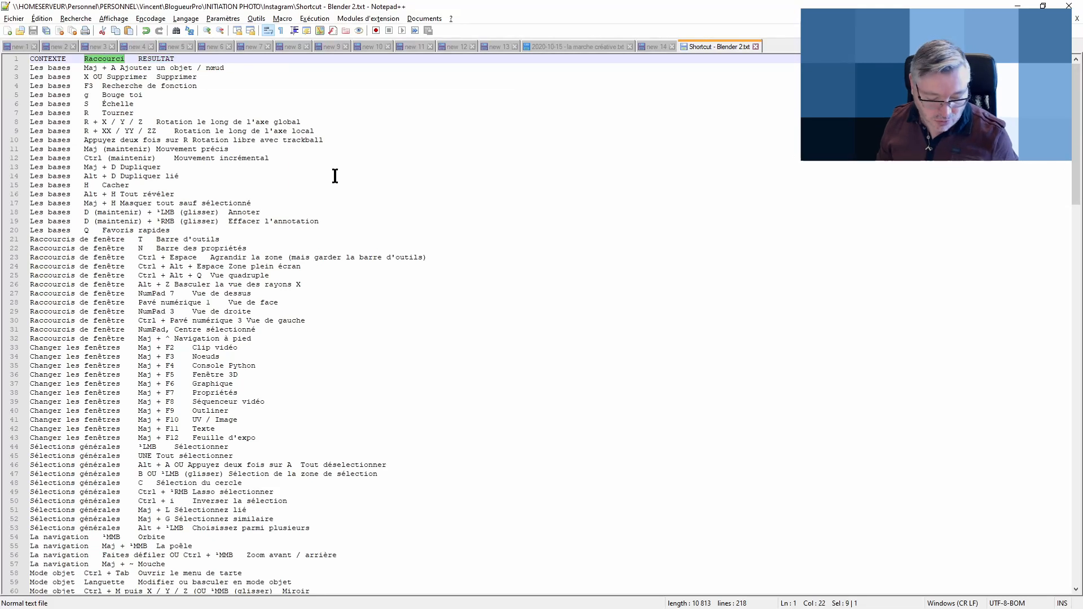
{"action": "key", "text": "alt+Tab"}
{"action": "double_click", "coordinate": [349, 218]}
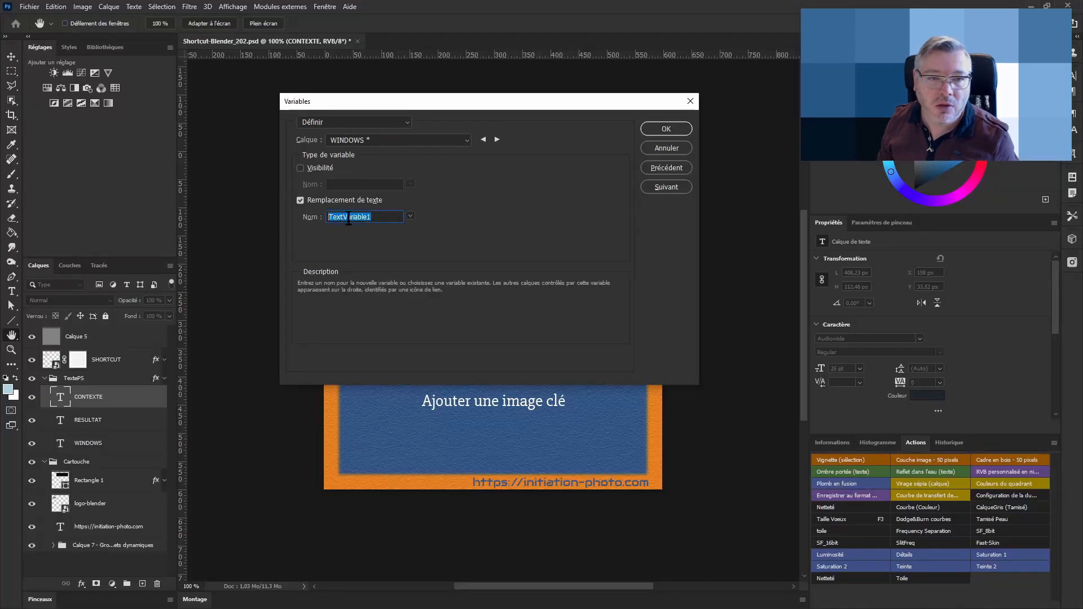
{"action": "key", "text": "ctrl+v"}
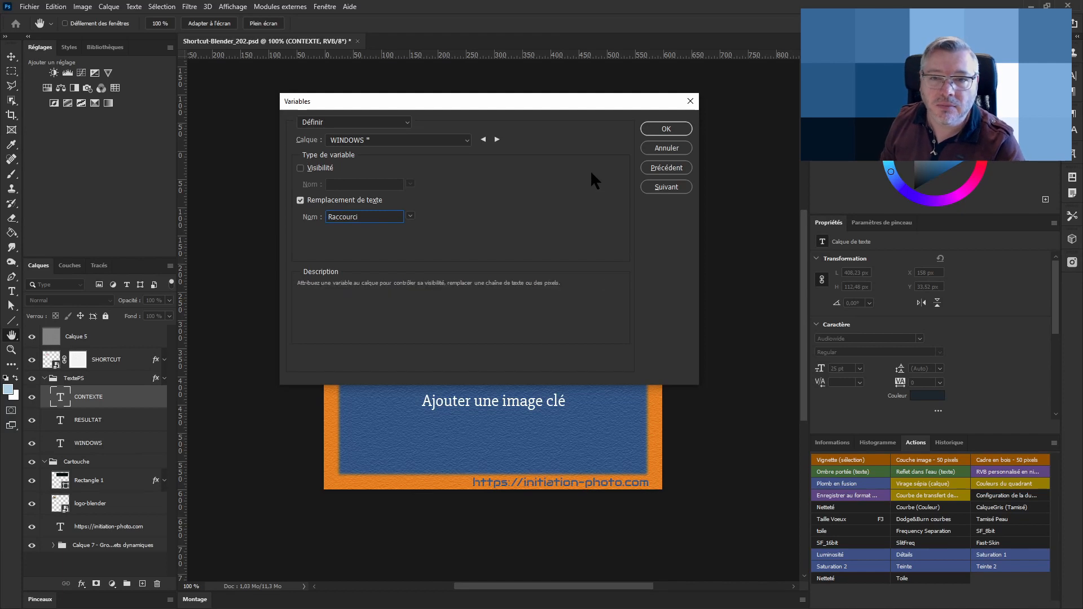
Review the variable settings of the TextePS and CONTEXTE layers
{"action": "left_click", "coordinate": [395, 140]}
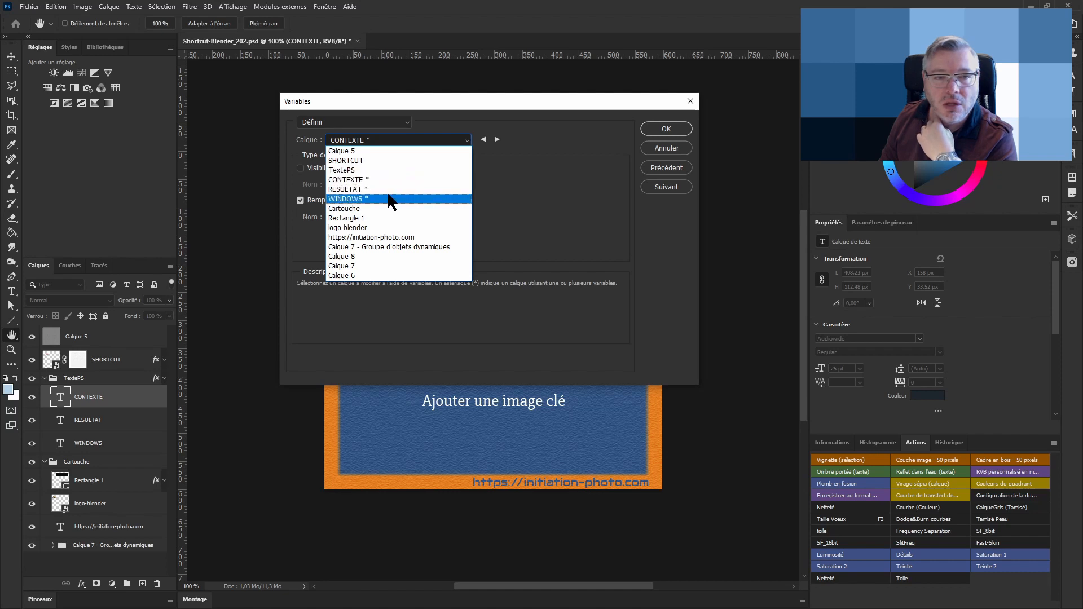
{"action": "left_click", "coordinate": [382, 169]}
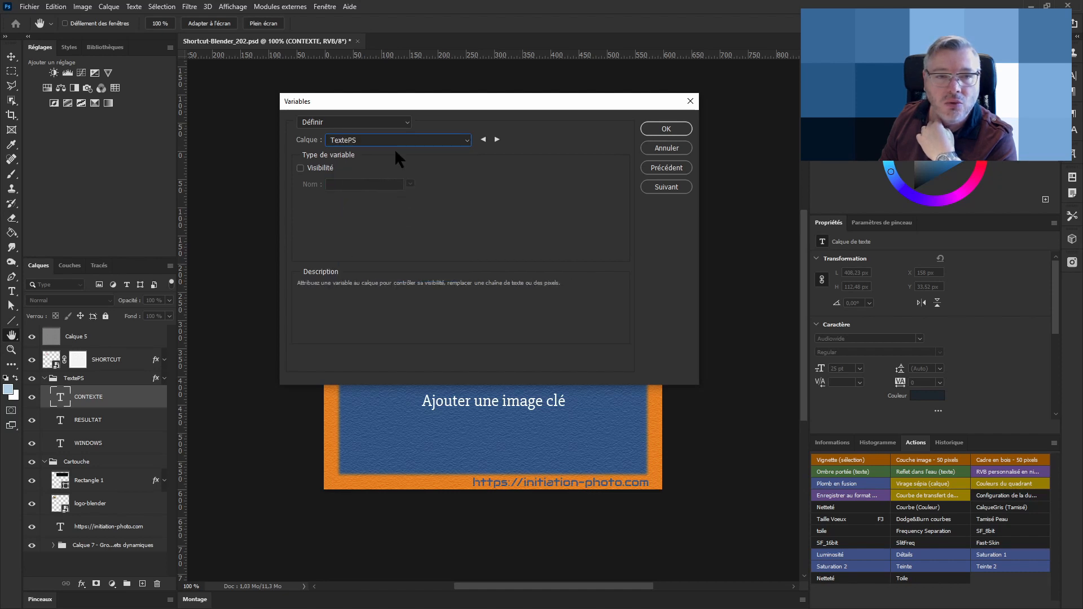
{"action": "left_click", "coordinate": [395, 141]}
{"action": "left_click", "coordinate": [384, 179]}
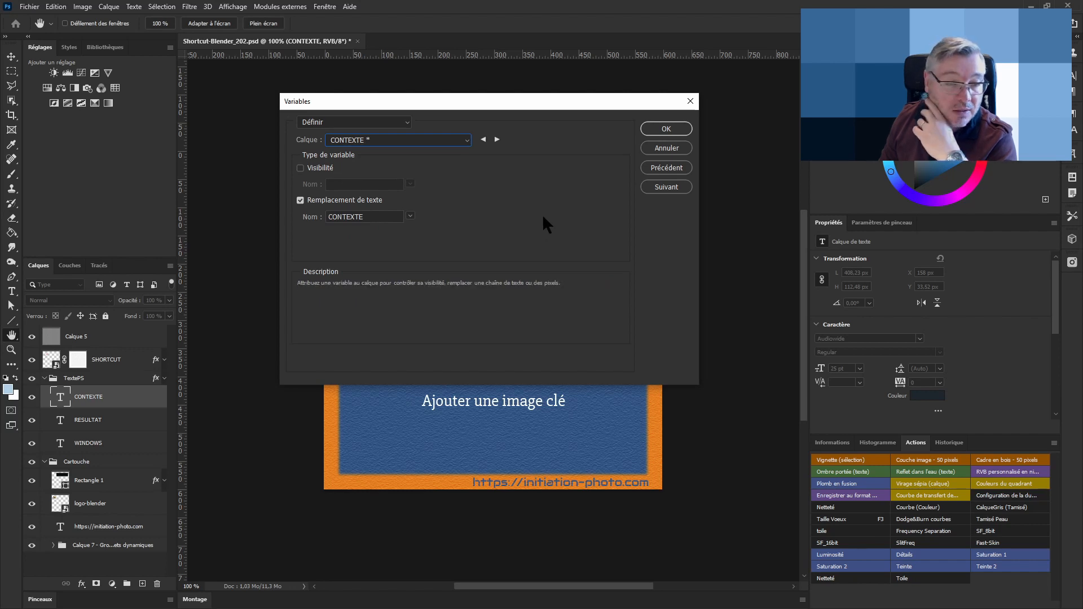
Switch to data sets and choose Shortcut - Blender 2.txt from the Instagram folder as the file to import
{"action": "left_click", "coordinate": [405, 119]}
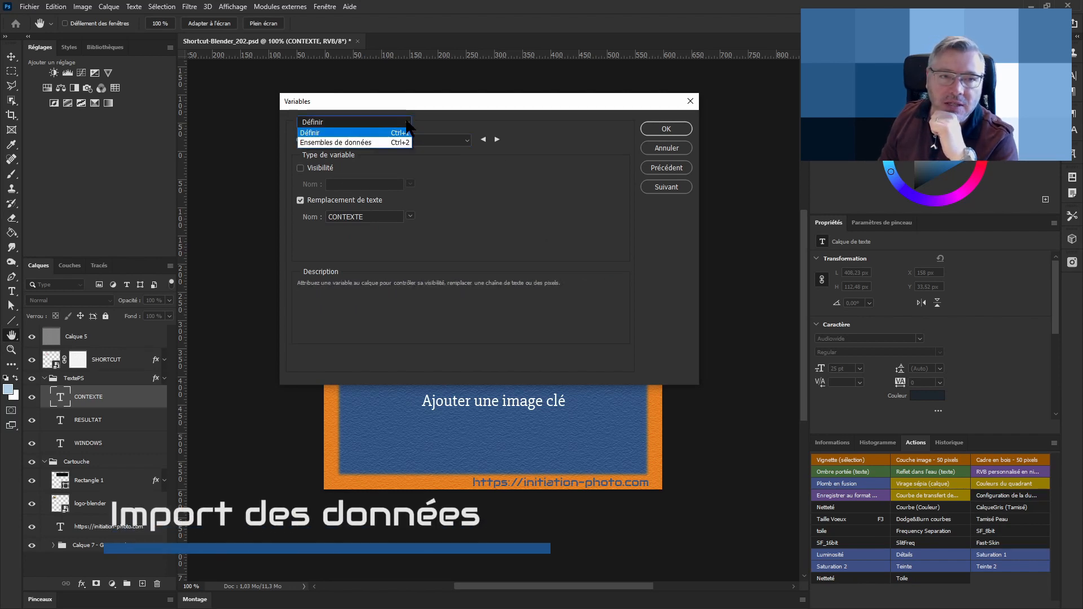
{"action": "left_click", "coordinate": [346, 143]}
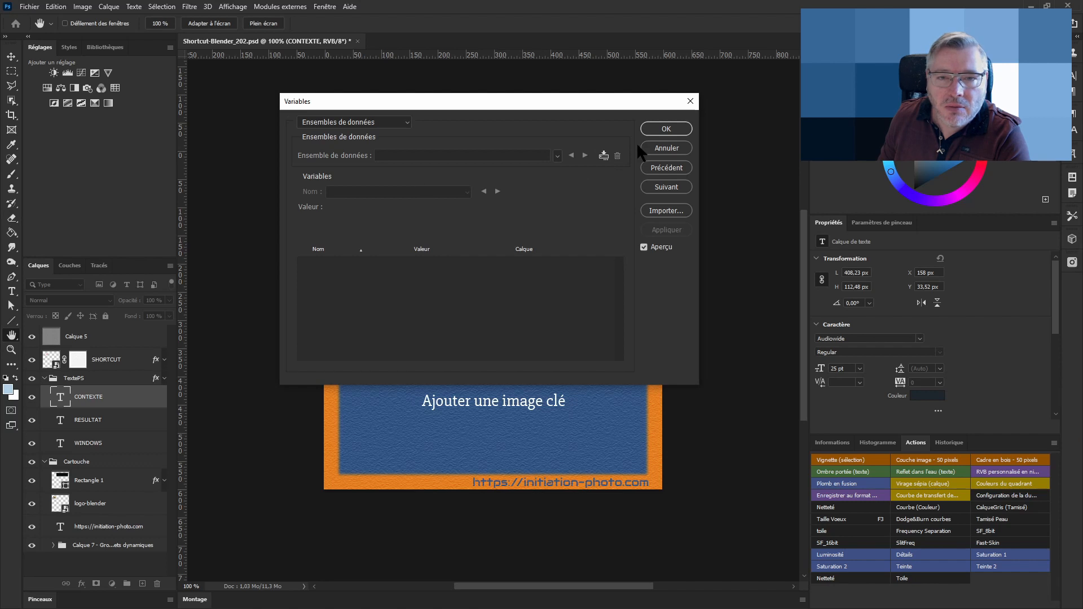
{"action": "left_click", "coordinate": [665, 211]}
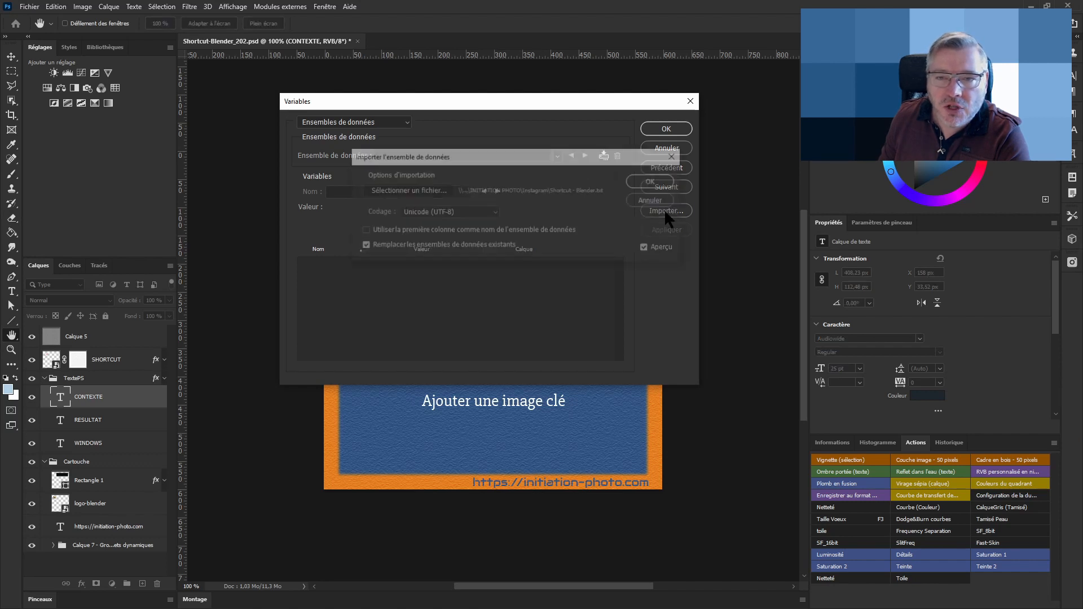
{"action": "left_click", "coordinate": [427, 192]}
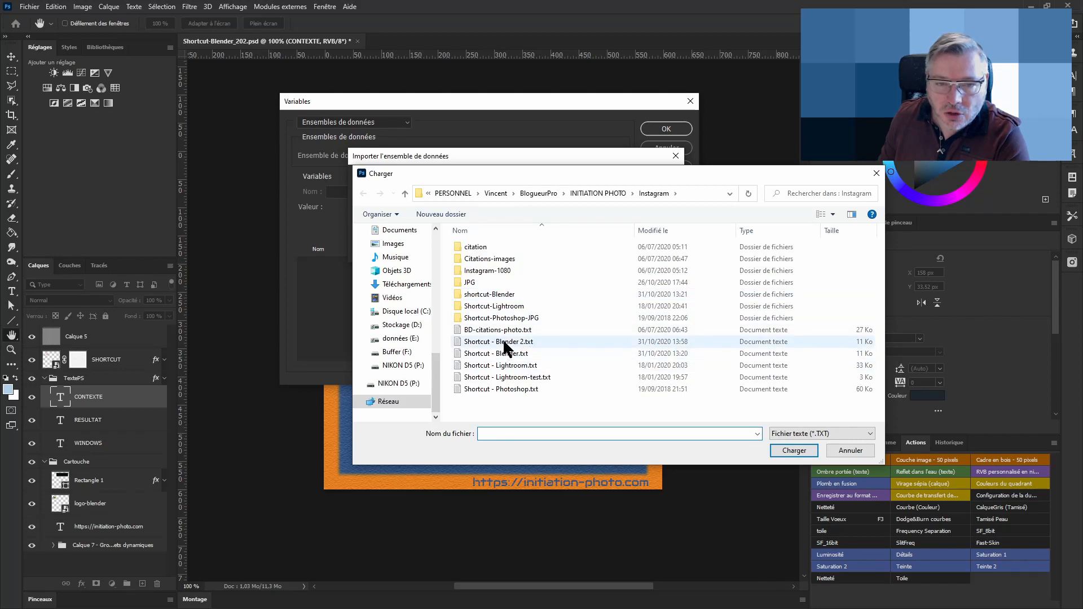
{"action": "left_click", "coordinate": [505, 343]}
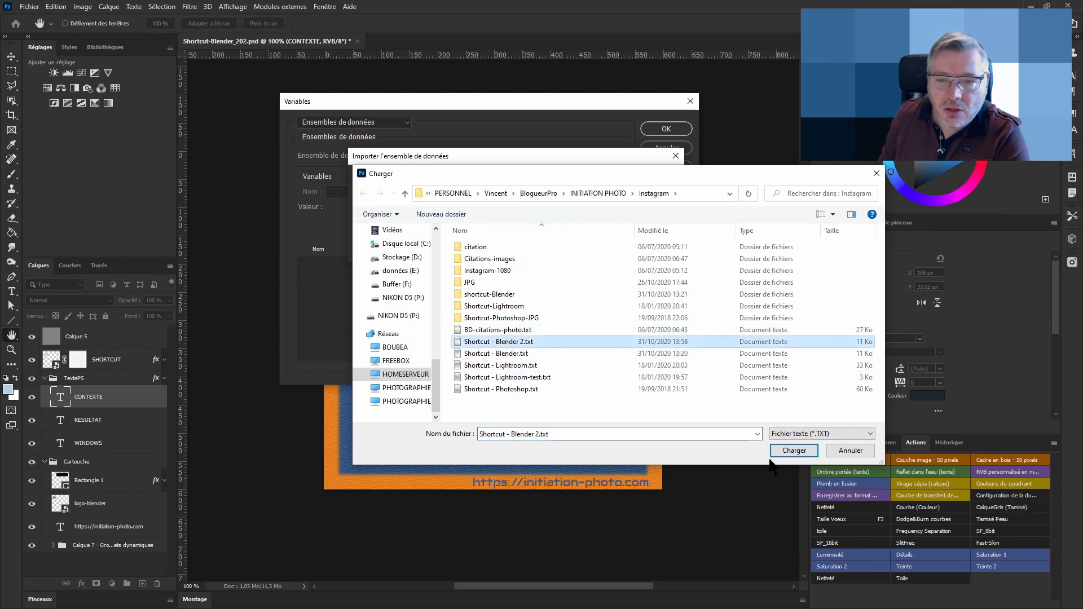
{"action": "left_click", "coordinate": [795, 451]}
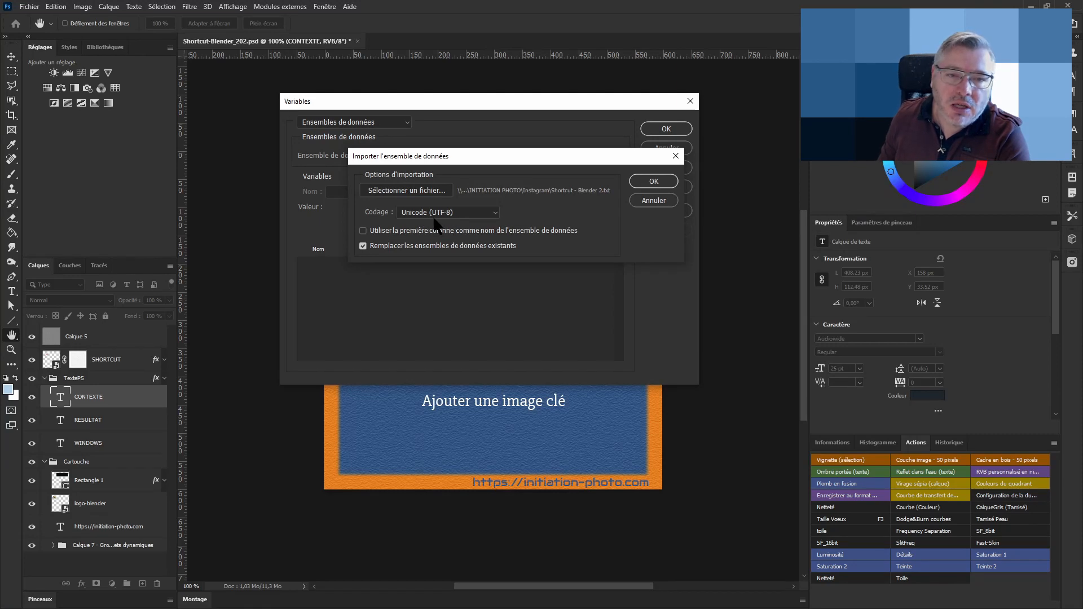
Try to import the text file as data sets with Unicode (UTF-8) encoding
{"action": "left_click", "coordinate": [450, 216]}
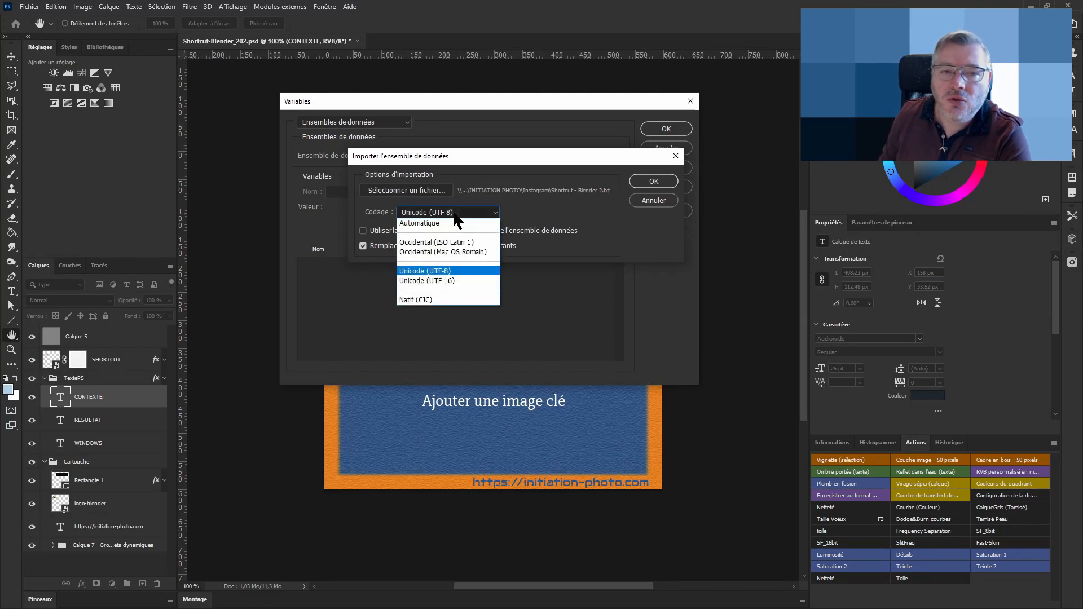
{"action": "left_click", "coordinate": [445, 270]}
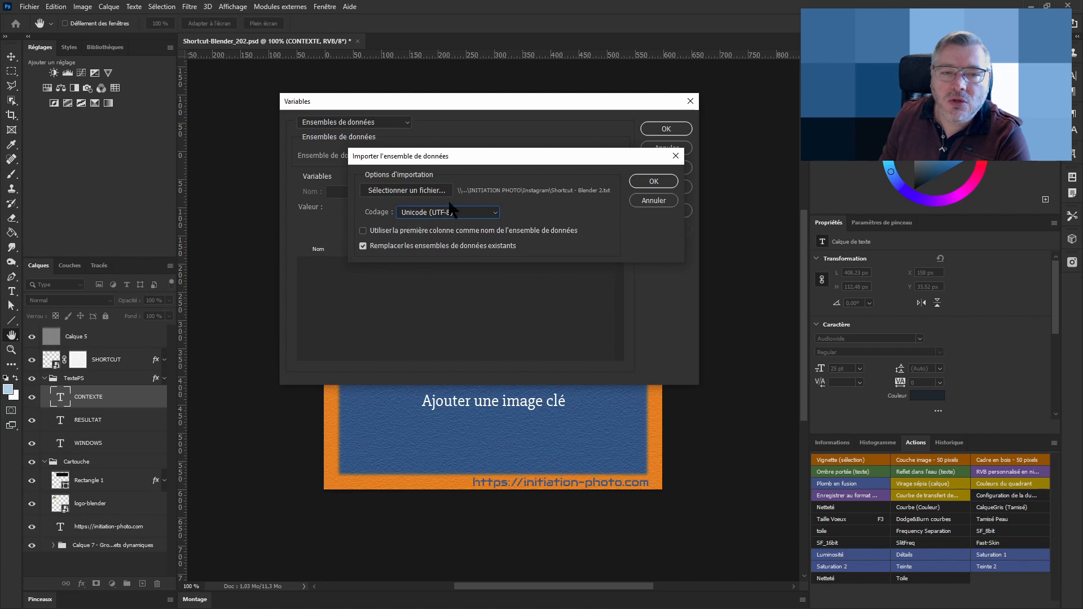
{"action": "left_click", "coordinate": [455, 217]}
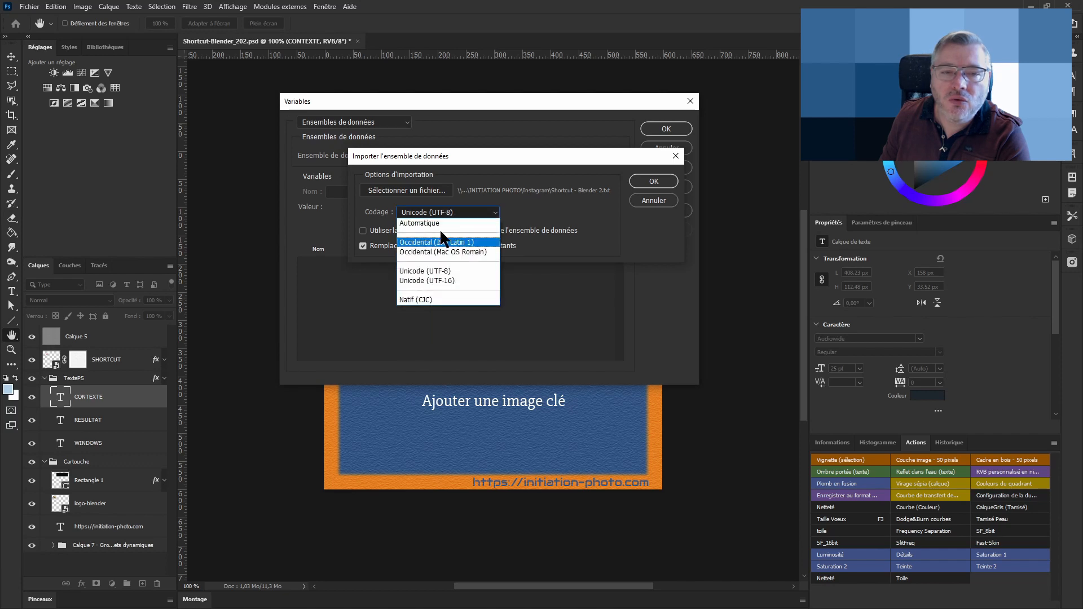
{"action": "left_click", "coordinate": [446, 271]}
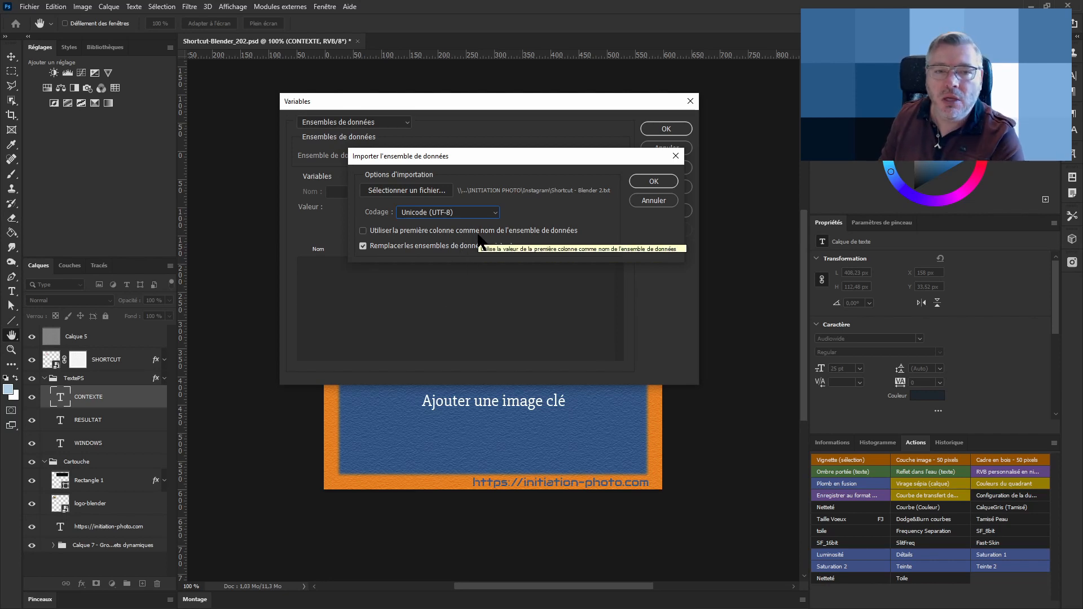
{"action": "left_click", "coordinate": [643, 181]}
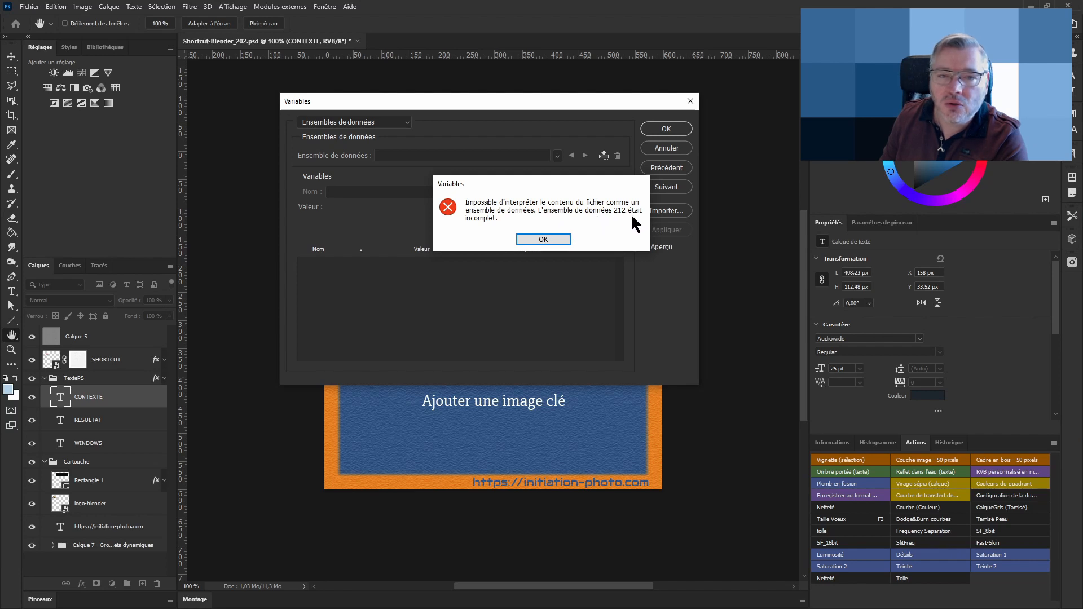
{"action": "left_click", "coordinate": [543, 240]}
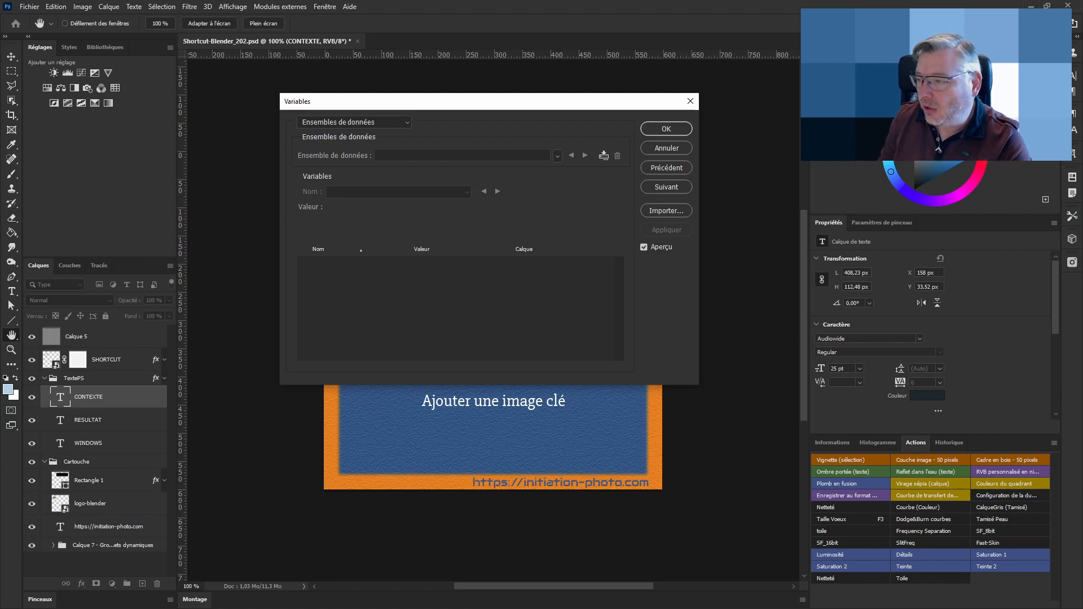
Switch to Notepad++, delete the incomplete mouse-button lines at the end of the shortcut text file, and save it
{"action": "key", "text": "alt+Tab"}
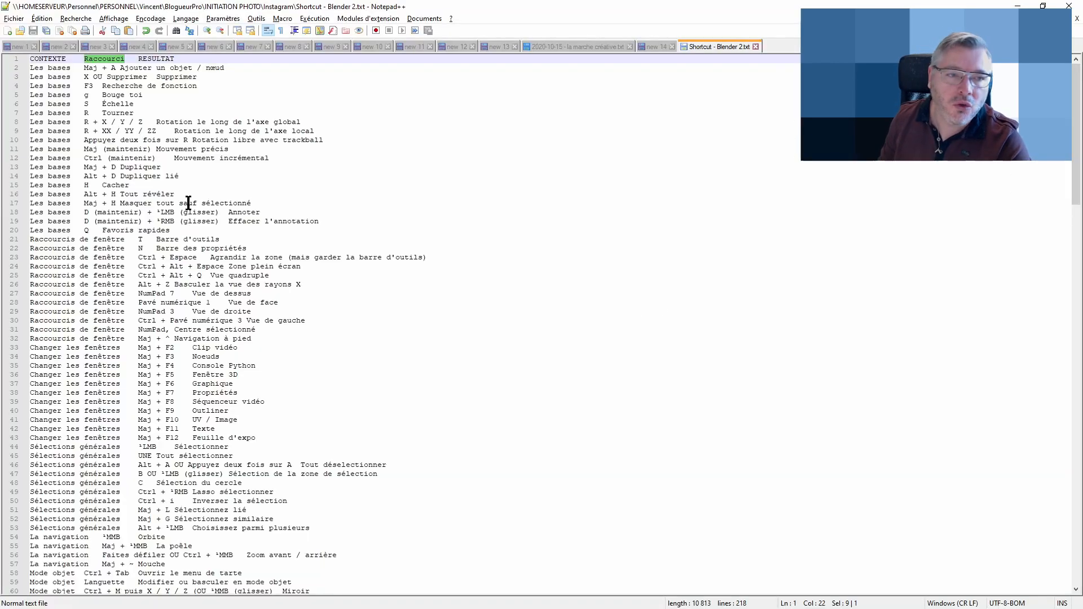
{"action": "scroll", "coordinate": [188, 204], "scroll_direction": "down", "scroll_amount": 20}
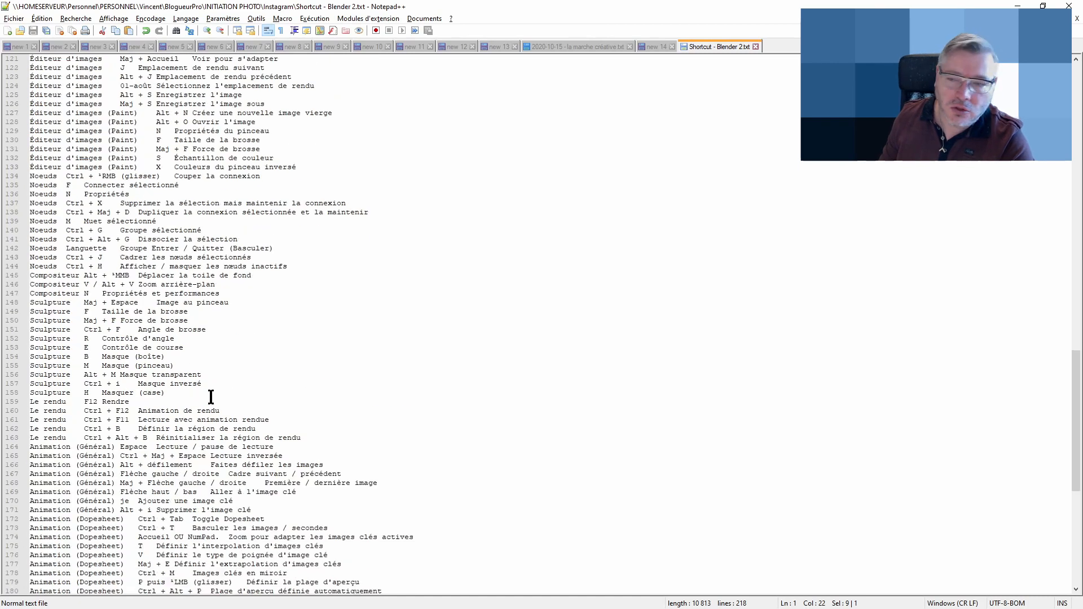
{"action": "scroll", "coordinate": [211, 397], "scroll_direction": "down", "scroll_amount": 13}
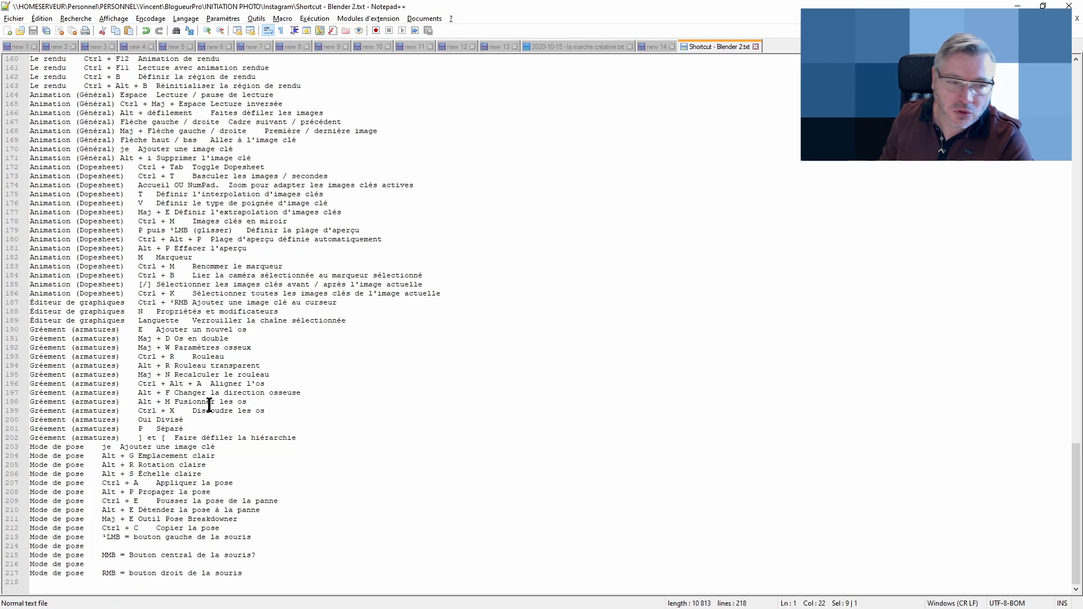
{"action": "left_click", "coordinate": [6, 529]}
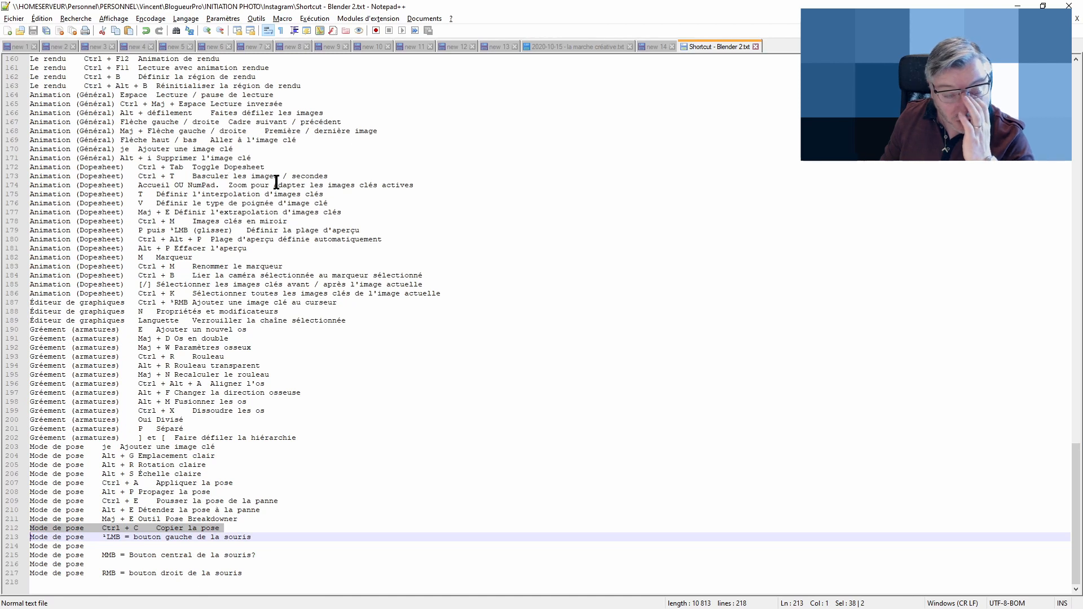
{"action": "left_click", "coordinate": [8, 538]}
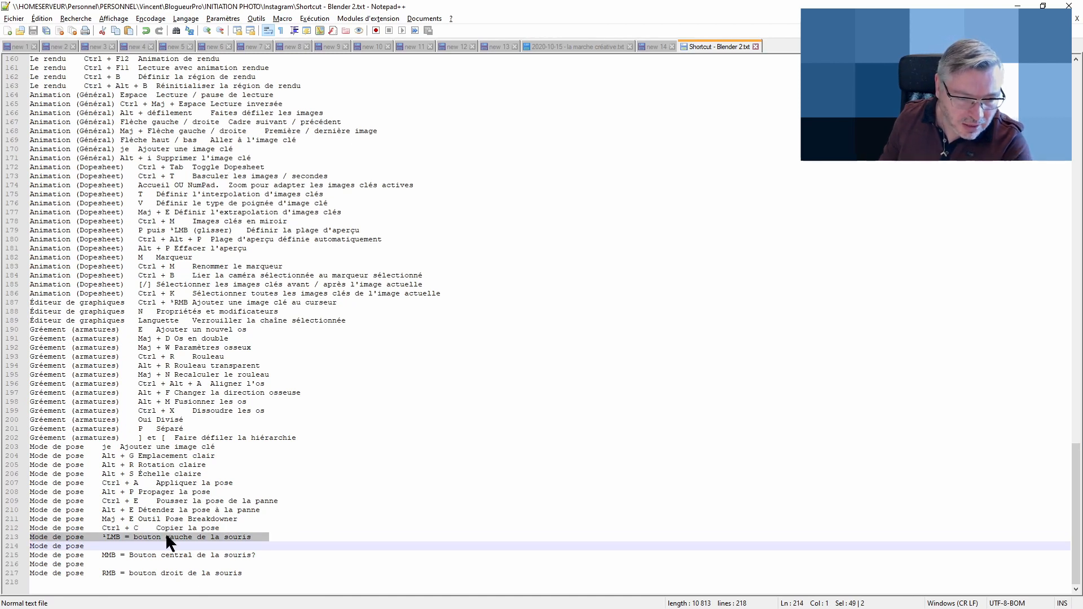
{"action": "left_click", "coordinate": [113, 547]}
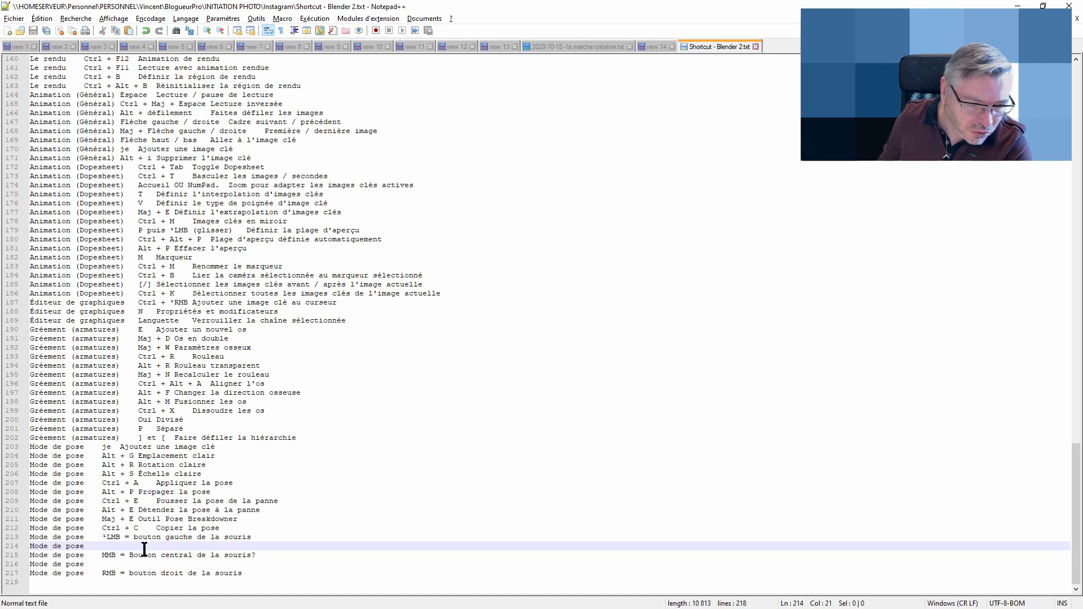
{"action": "left_click", "coordinate": [61, 538]}
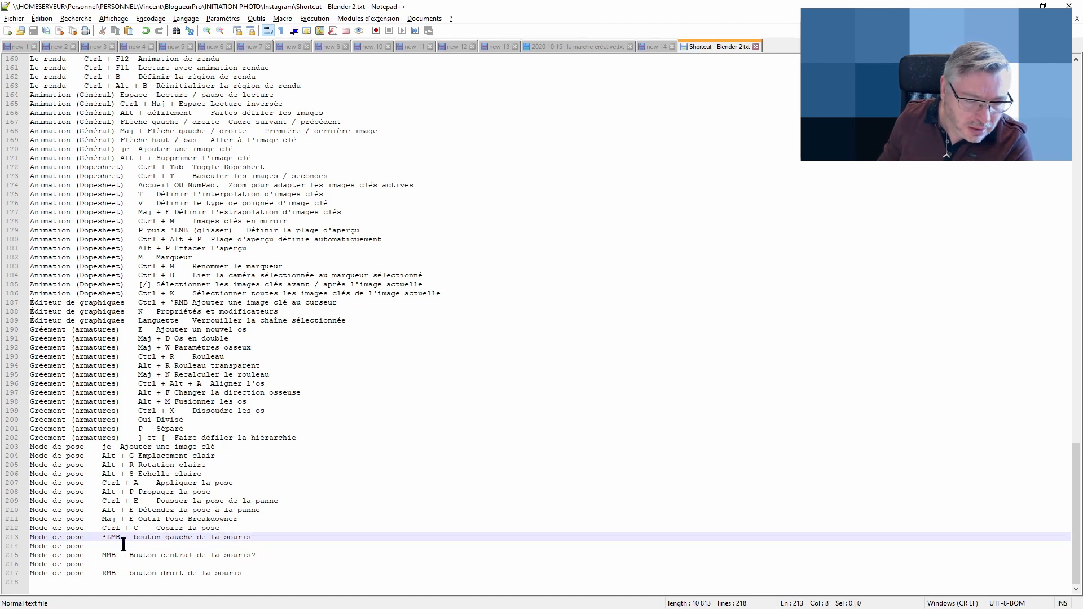
{"action": "left_click", "coordinate": [294, 539]}
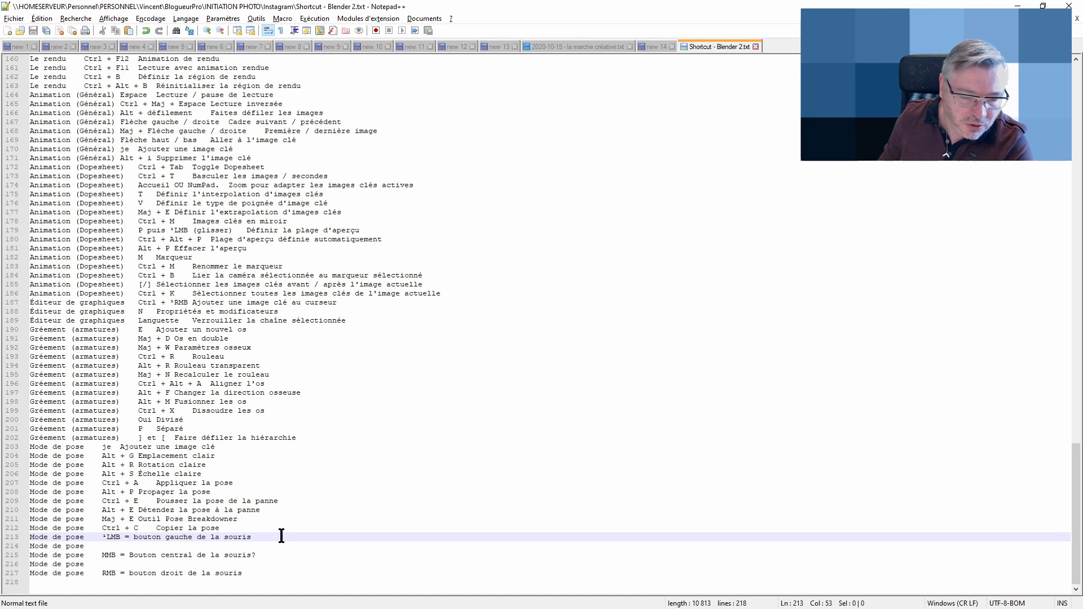
{"action": "left_click", "coordinate": [301, 547]}
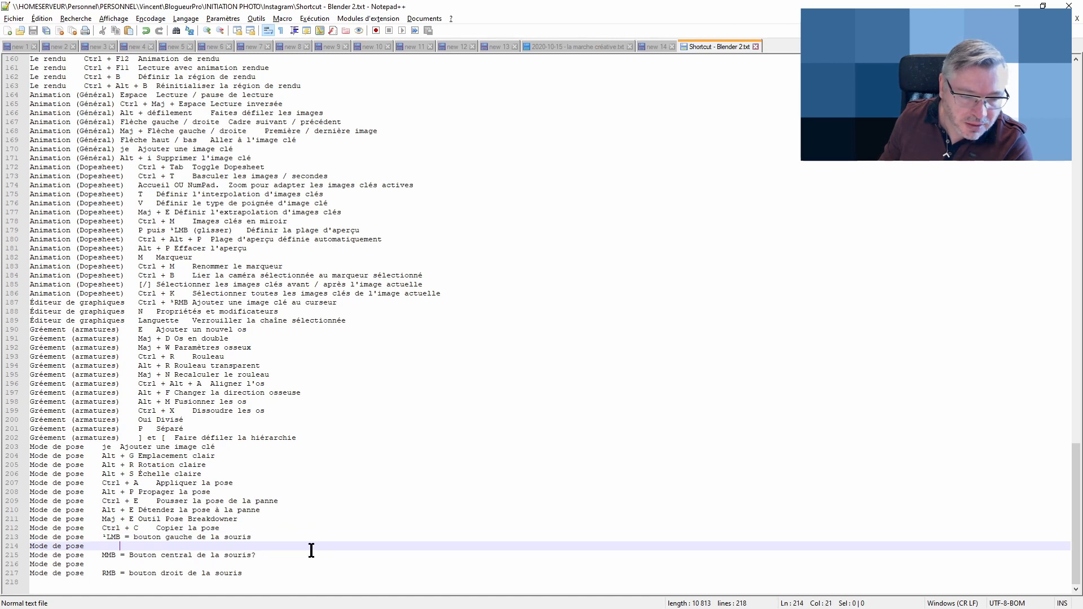
{"action": "left_click", "coordinate": [10, 539]}
{"action": "left_click_drag", "start_coordinate": [9, 550], "coordinate": [3, 581]}
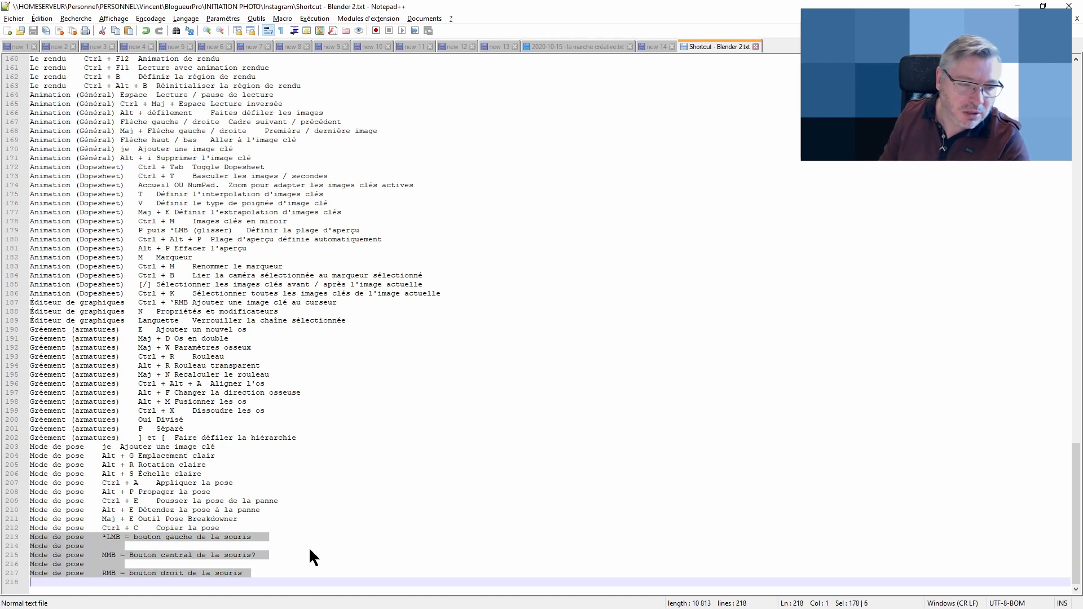
{"action": "key", "text": "Delete"}
{"action": "key", "text": "BackSpace"}
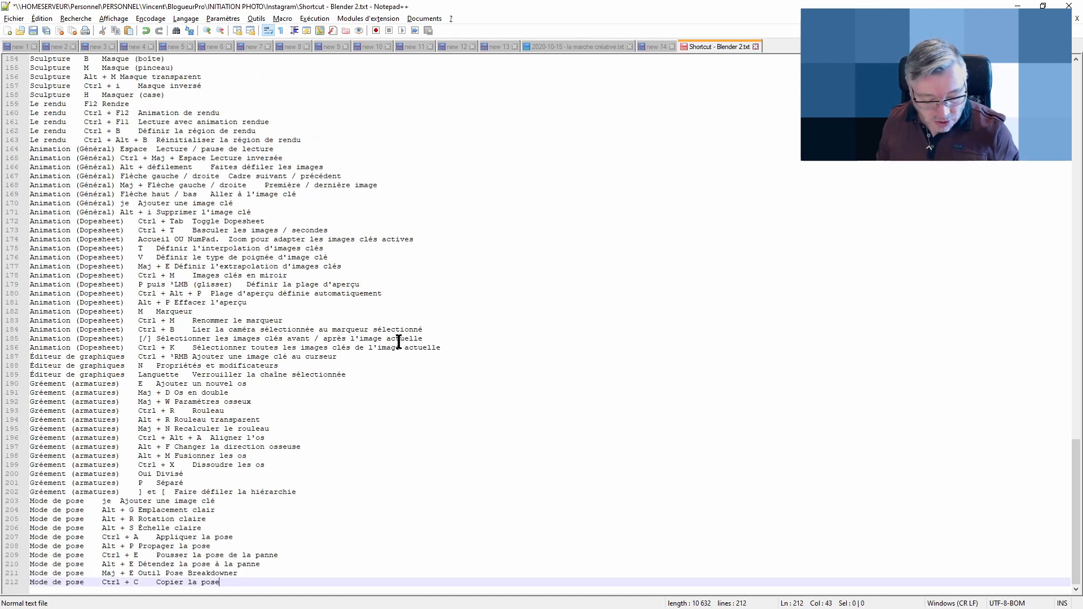
{"action": "key", "text": "ctrl+s"}
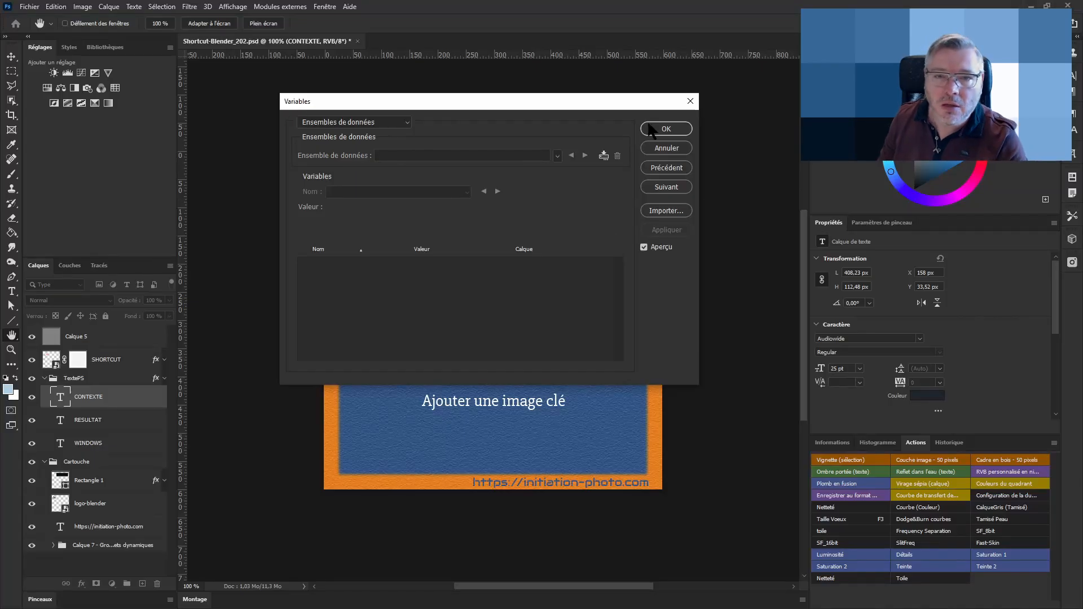
Re-import the edited text file as data sets with the same import options
{"action": "left_click", "coordinate": [666, 211]}
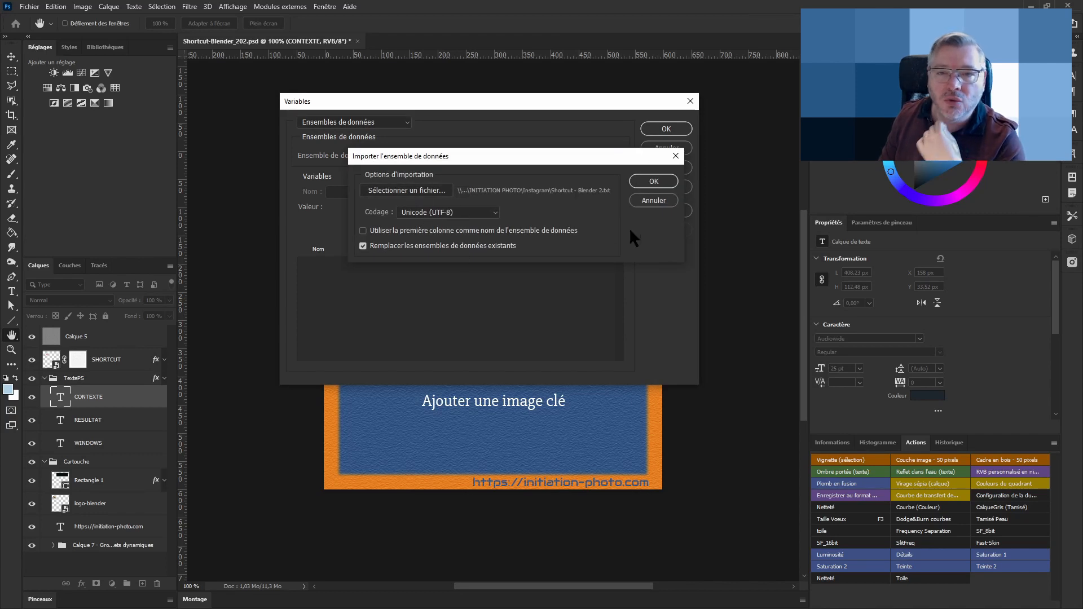
{"action": "left_click", "coordinate": [653, 181]}
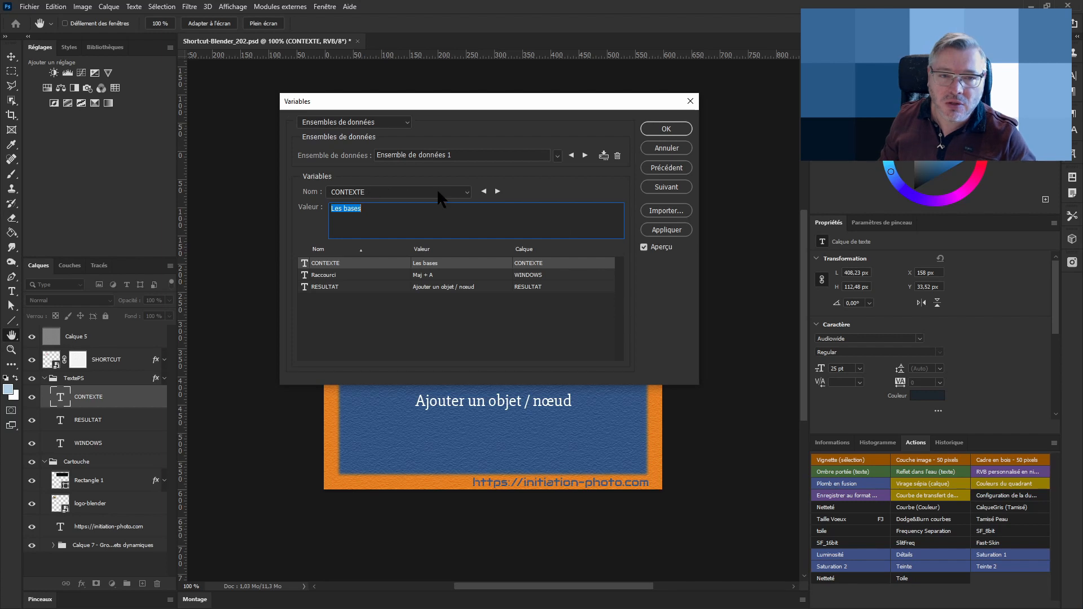
{"action": "left_click_drag", "start_coordinate": [492, 105], "coordinate": [846, 61]}
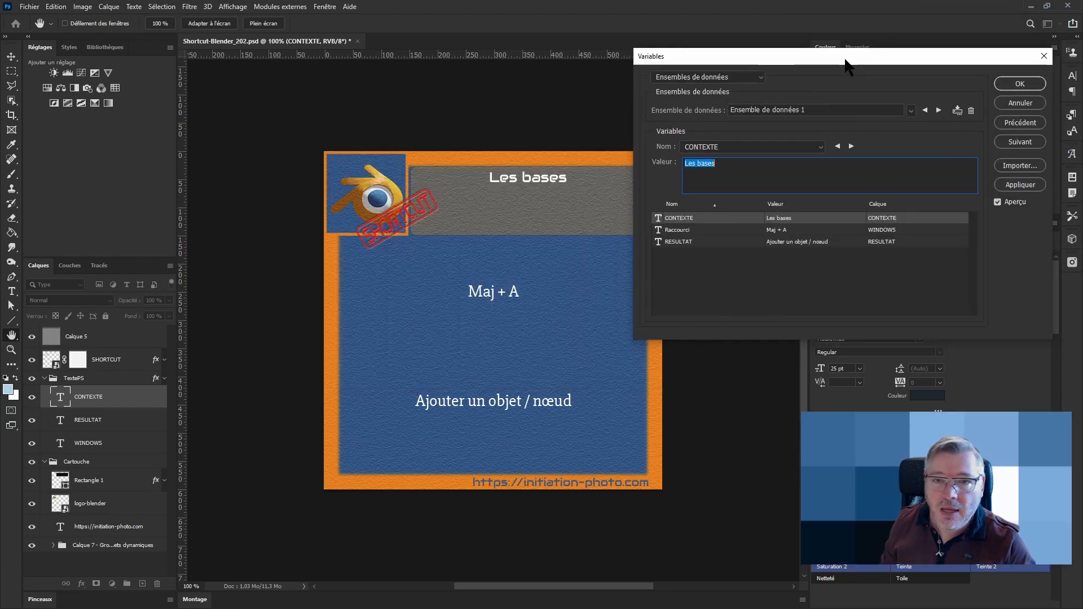
Step through the imported data sets to preview each shortcut card, then confirm the Variables dialog
{"action": "left_click", "coordinate": [939, 110]}
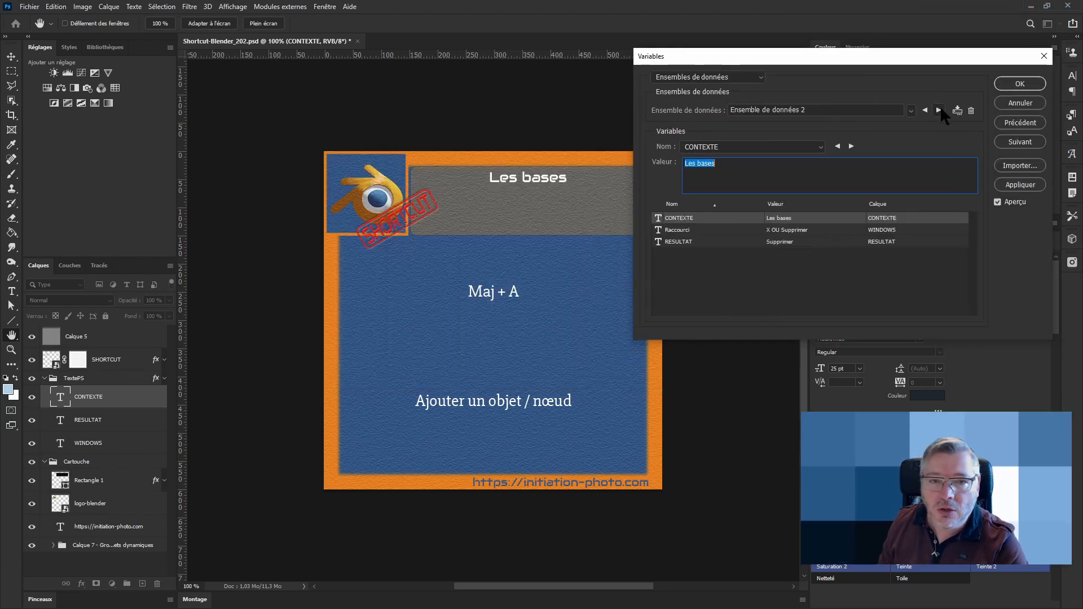
{"action": "left_click", "coordinate": [939, 110]}
{"action": "left_click", "coordinate": [939, 110]}
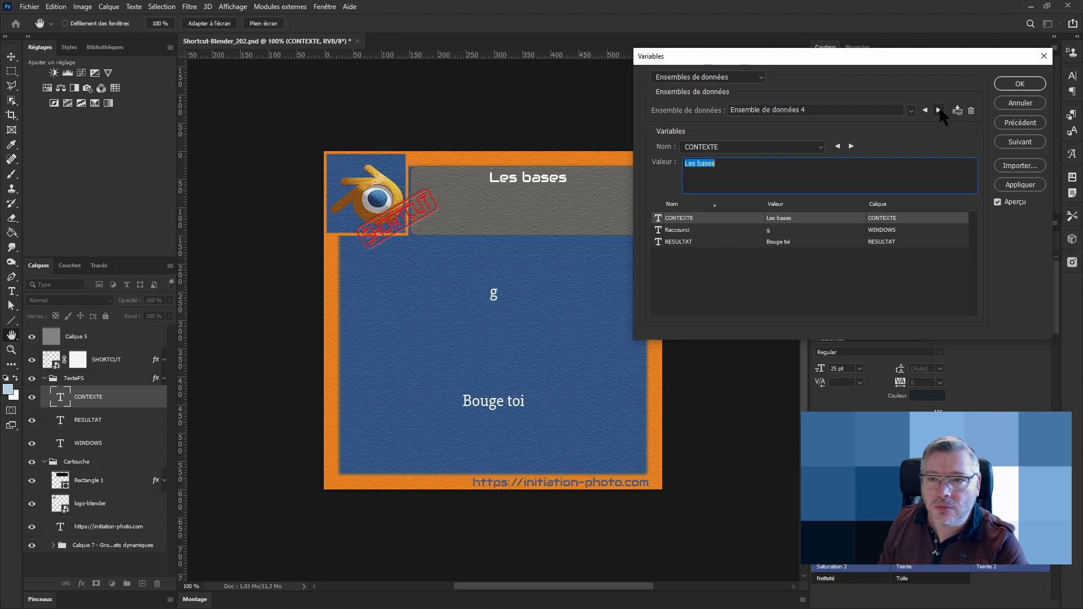
{"action": "left_click", "coordinate": [939, 110]}
{"action": "left_click", "coordinate": [939, 110]}
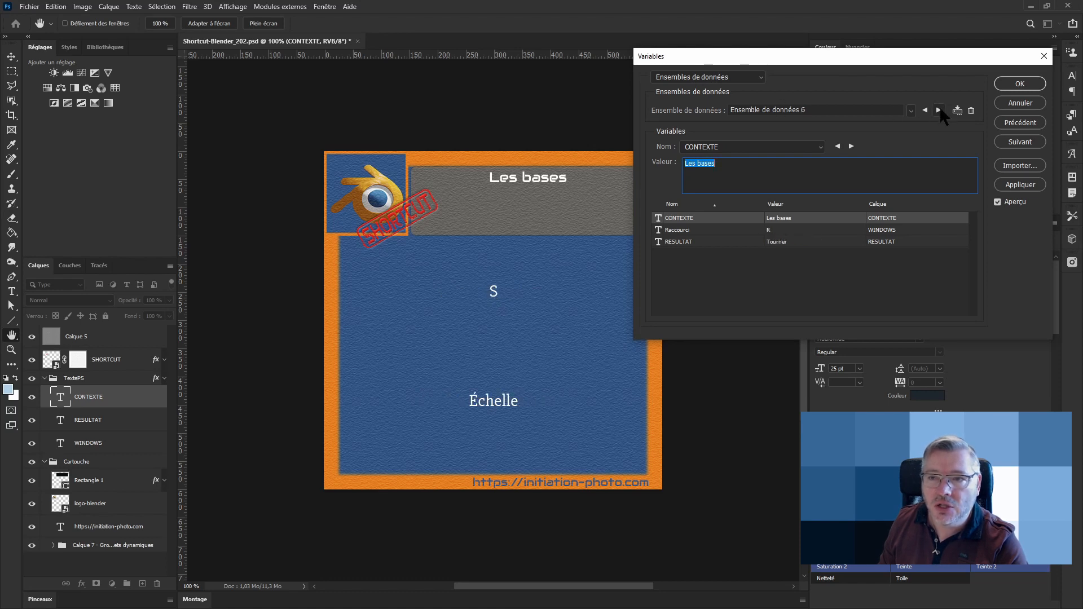
{"action": "left_click", "coordinate": [939, 110]}
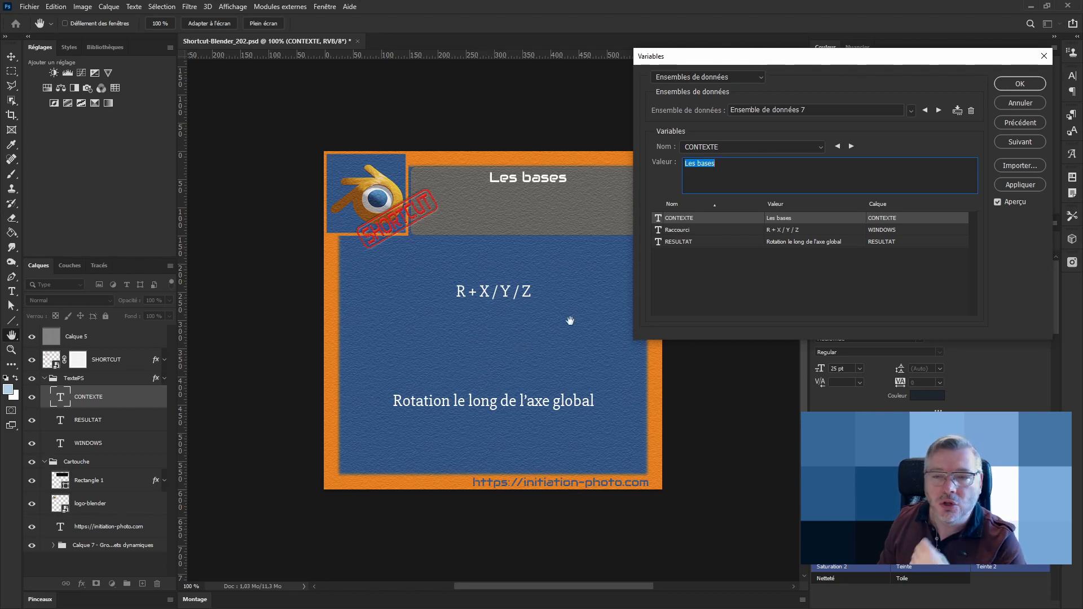
{"action": "left_click", "coordinate": [940, 111]}
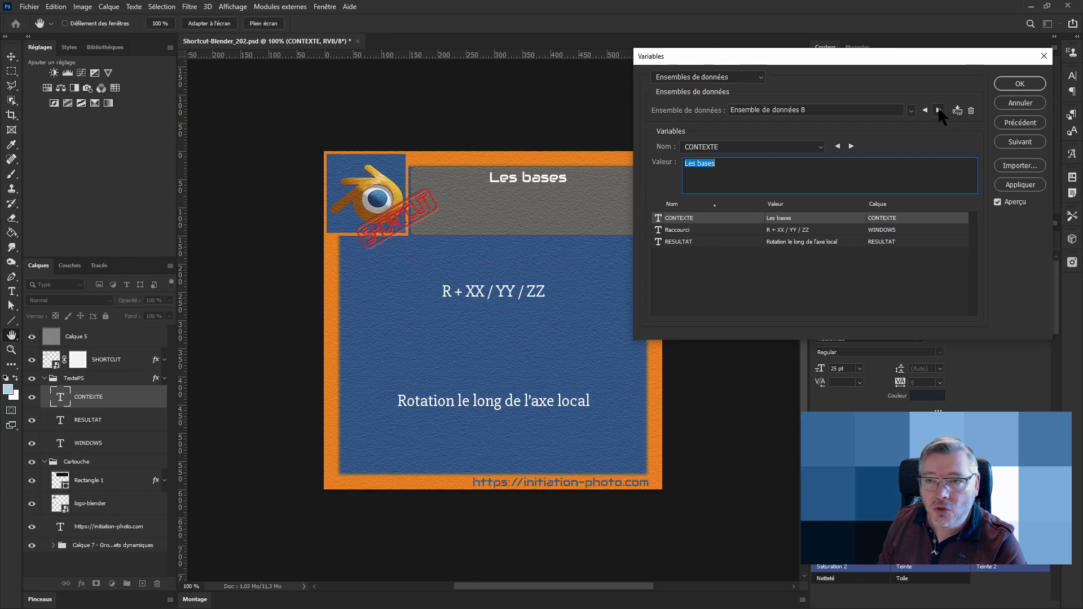
{"action": "left_click", "coordinate": [940, 110]}
{"action": "left_click", "coordinate": [940, 110]}
{"action": "left_click", "coordinate": [939, 110]}
{"action": "left_click", "coordinate": [940, 111]}
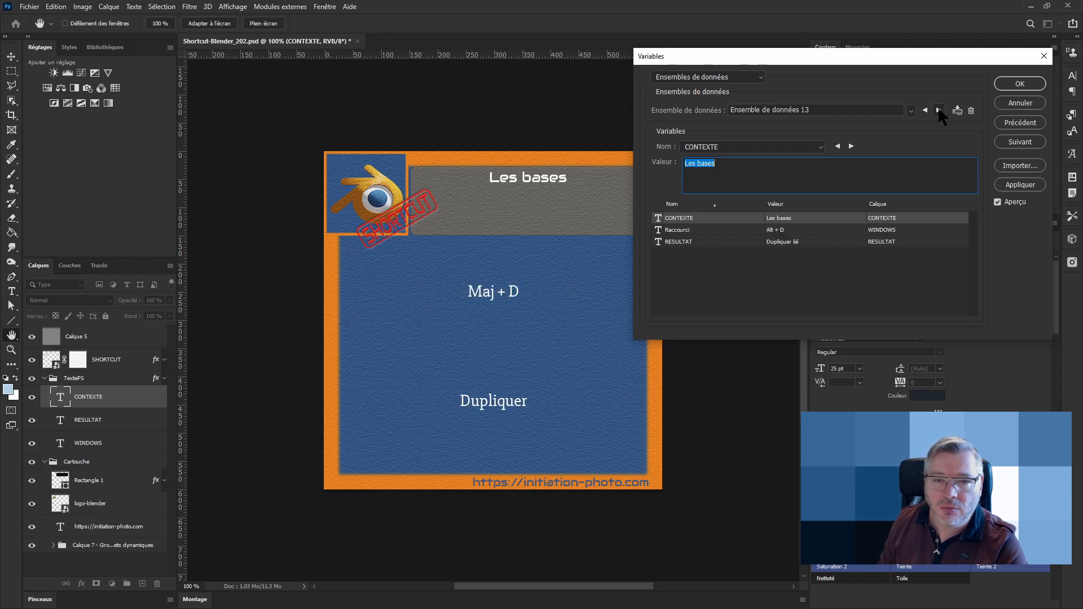
{"action": "left_click", "coordinate": [939, 111]}
{"action": "left_click", "coordinate": [940, 110]}
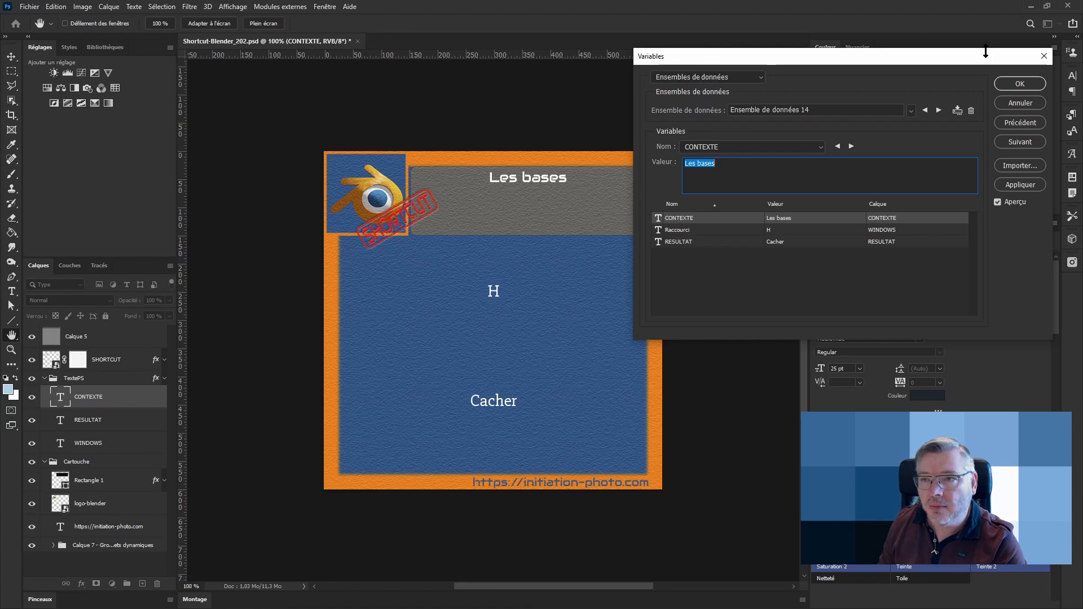
{"action": "left_click", "coordinate": [1019, 84]}
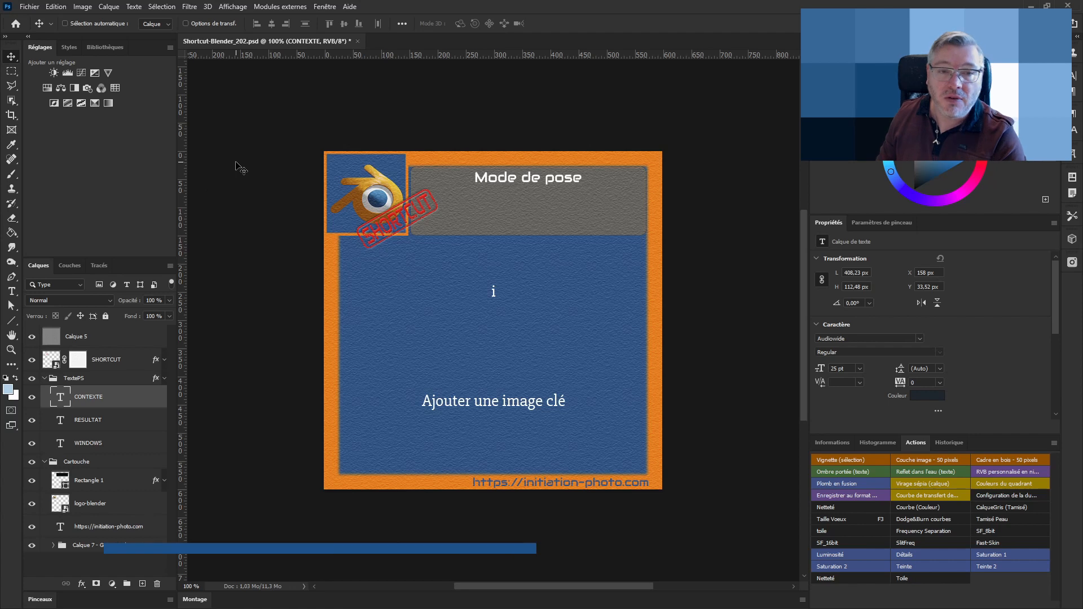
Start exporting data sets as files and choose the Instagram > shortcut-Blender folder as the destination
{"action": "left_click", "coordinate": [30, 7]}
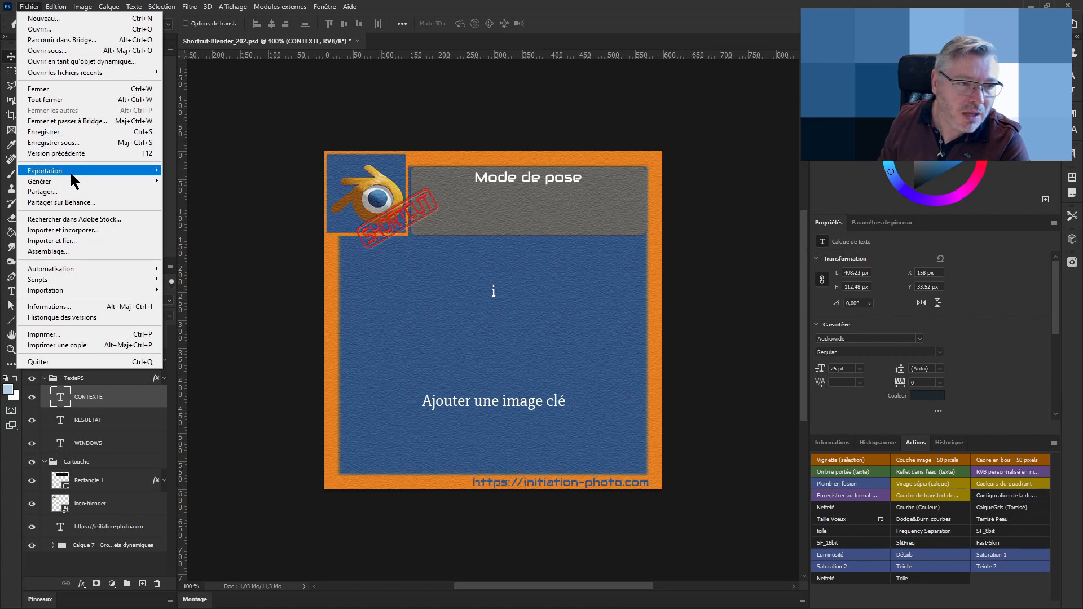
{"action": "mouse_move", "coordinate": [73, 176]}
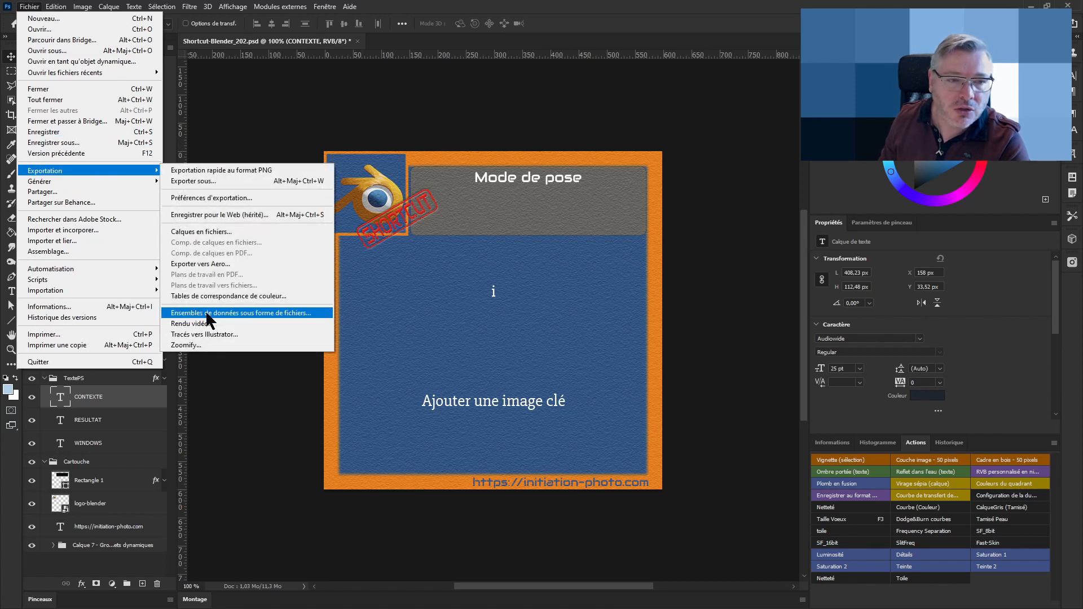
{"action": "left_click", "coordinate": [244, 313]}
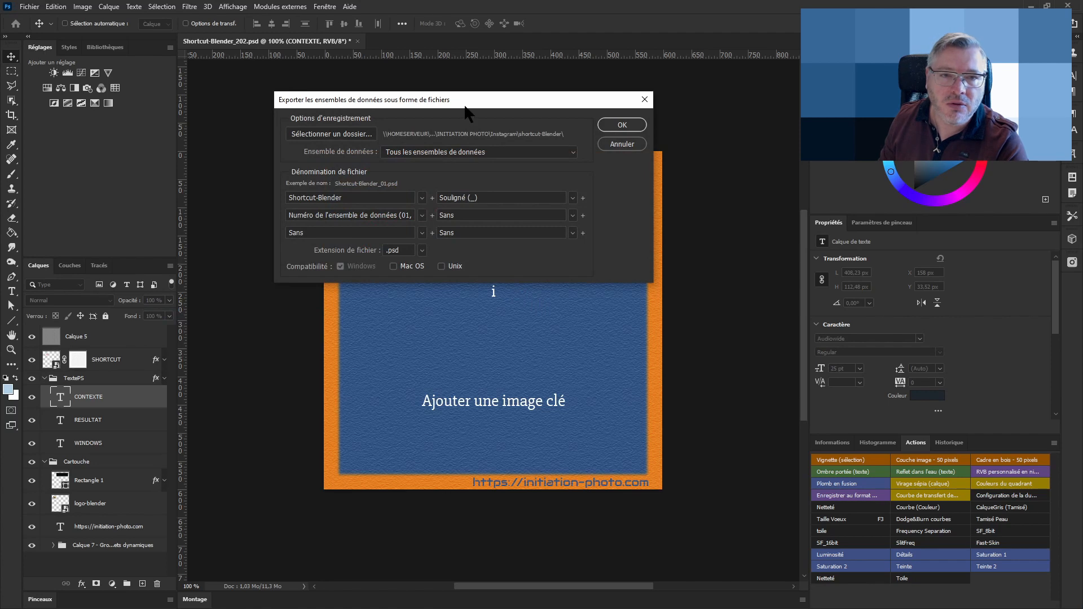
{"action": "left_click_drag", "start_coordinate": [465, 97], "coordinate": [457, 149]}
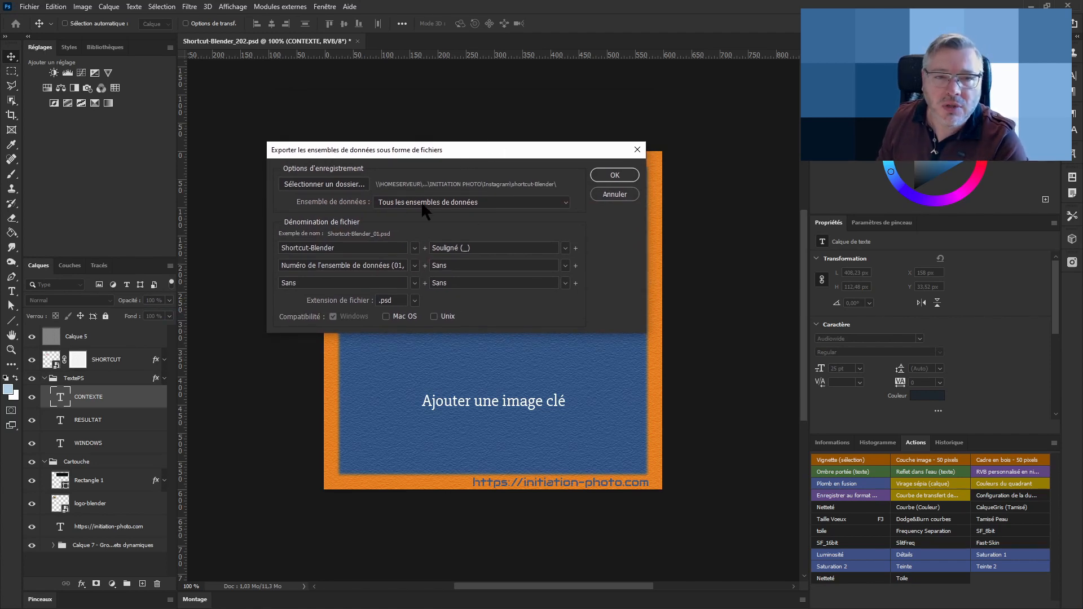
{"action": "left_click", "coordinate": [330, 185]}
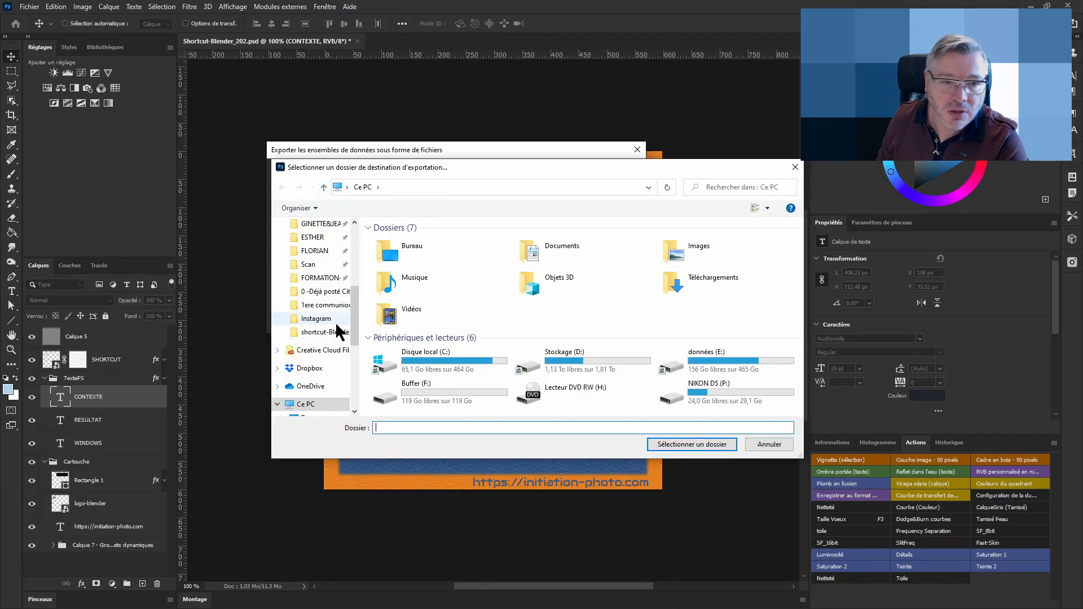
{"action": "left_click_drag", "start_coordinate": [355, 312], "coordinate": [371, 224]}
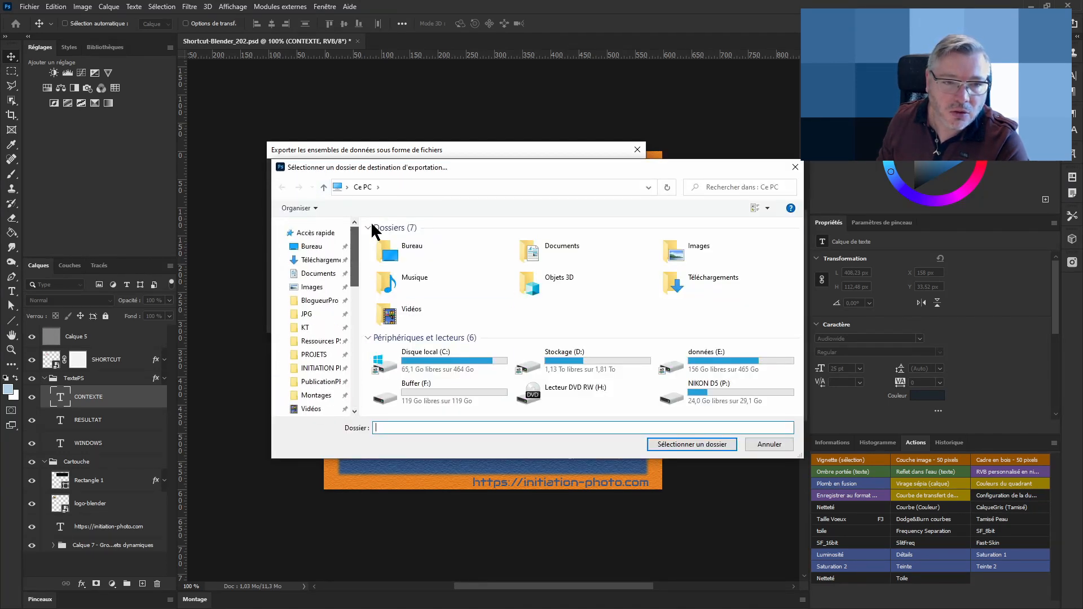
{"action": "left_click", "coordinate": [338, 315]}
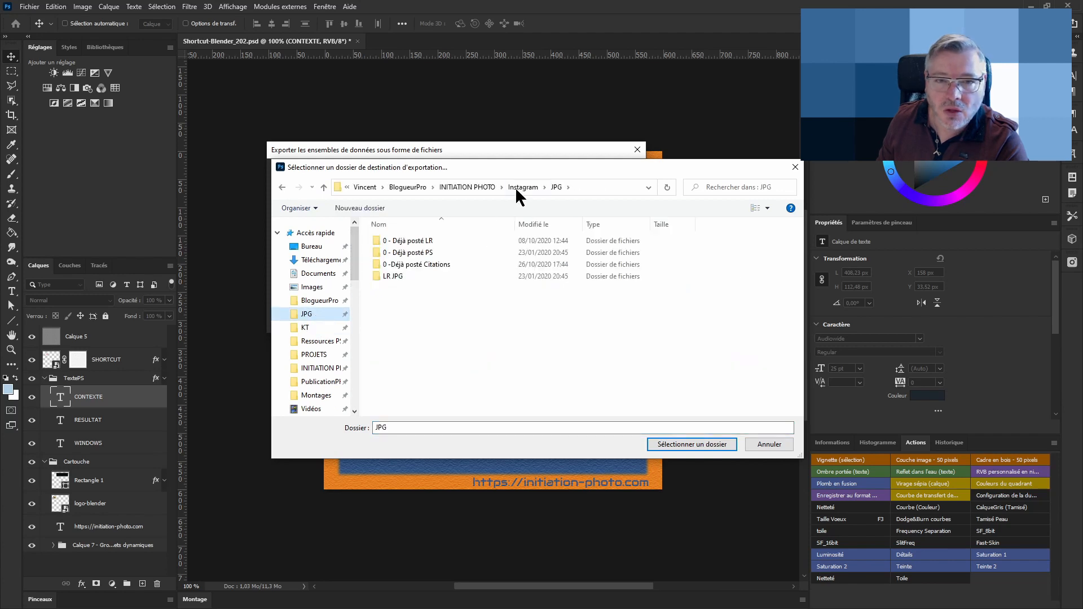
{"action": "left_click", "coordinate": [519, 187]}
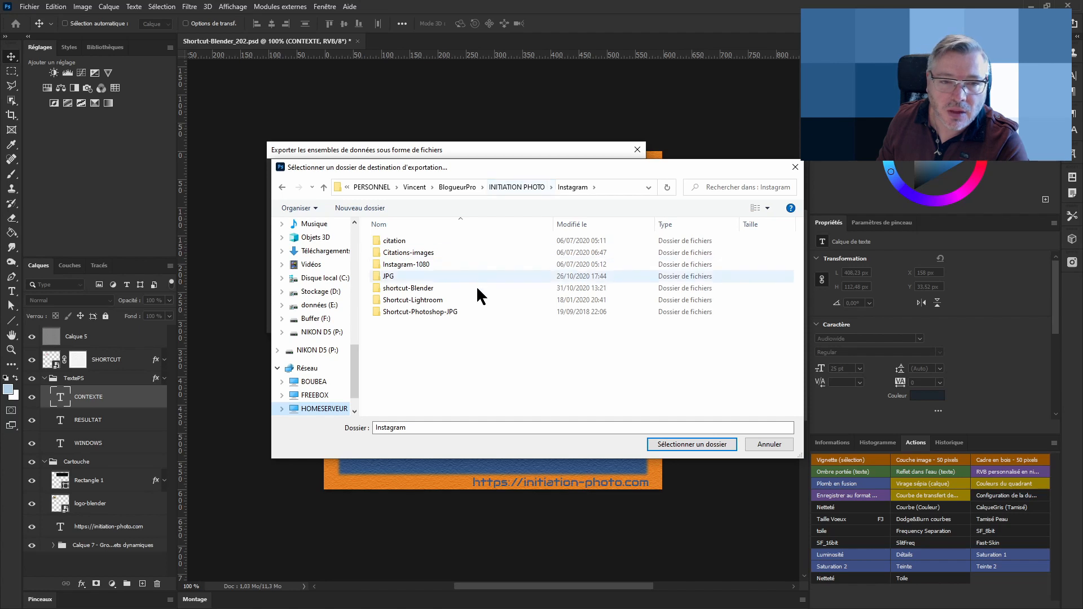
{"action": "double_click", "coordinate": [420, 287]}
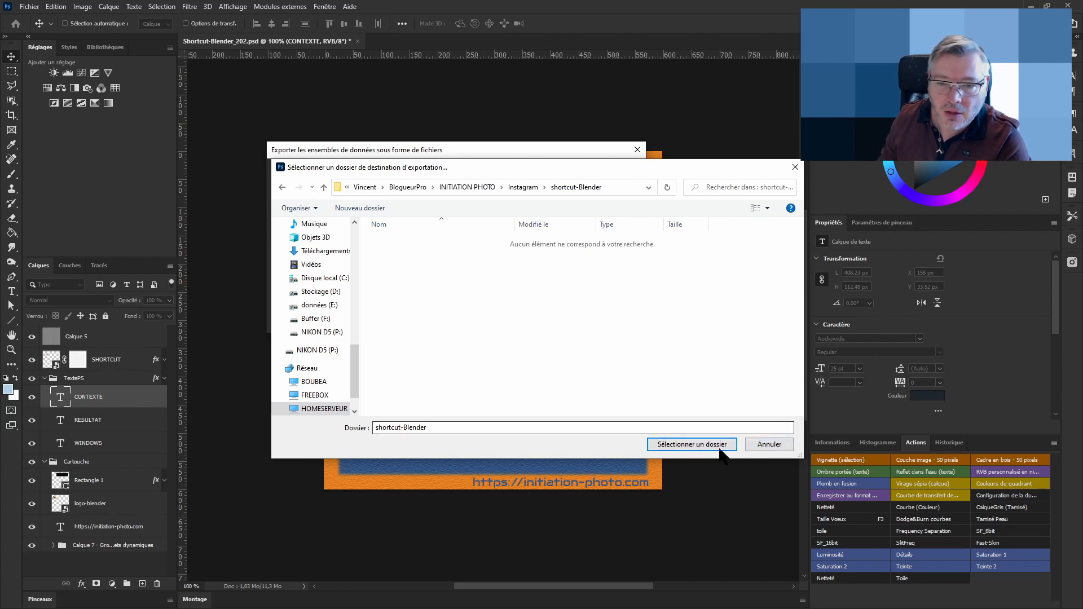
{"action": "left_click", "coordinate": [671, 444]}
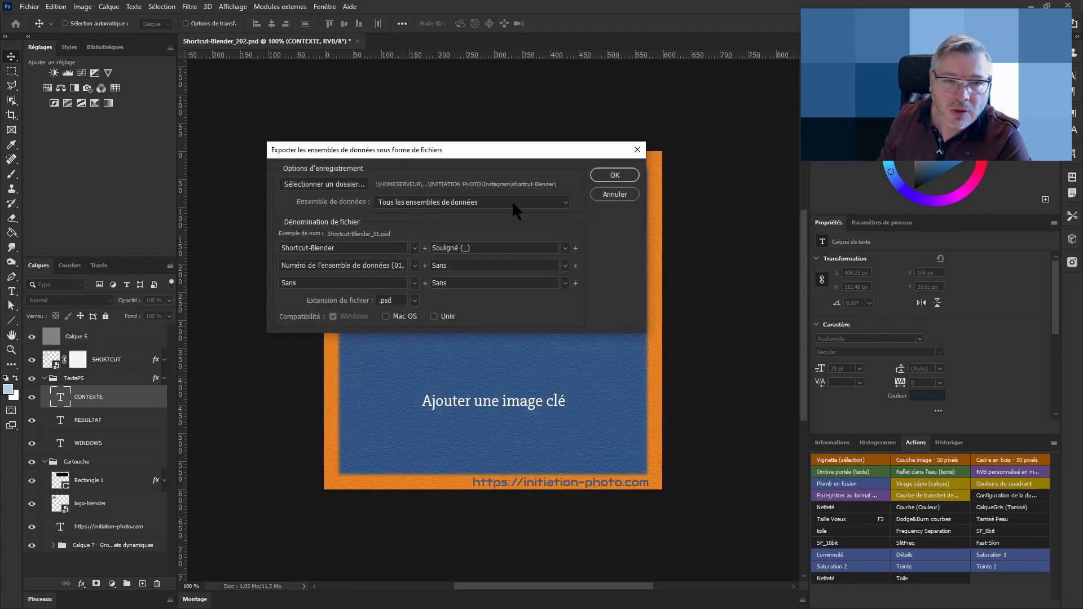
Export all data sets named Shortcut-Blender, underscore and data set number (01, 02...) with the .psd extension
{"action": "left_click", "coordinate": [566, 202]}
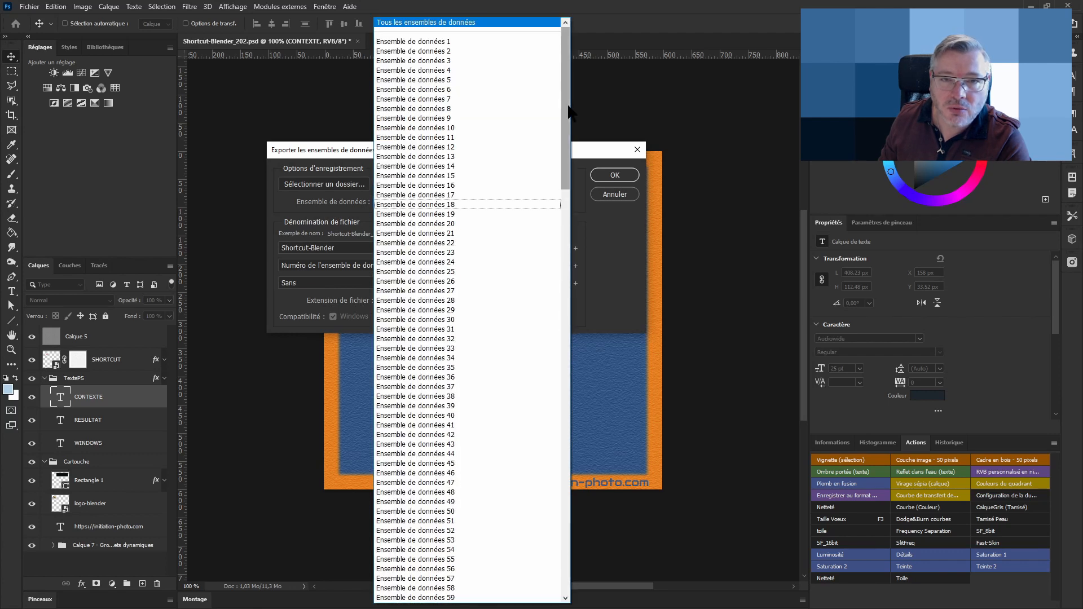
{"action": "left_click_drag", "start_coordinate": [567, 118], "coordinate": [508, 40]}
{"action": "left_click", "coordinate": [479, 26]}
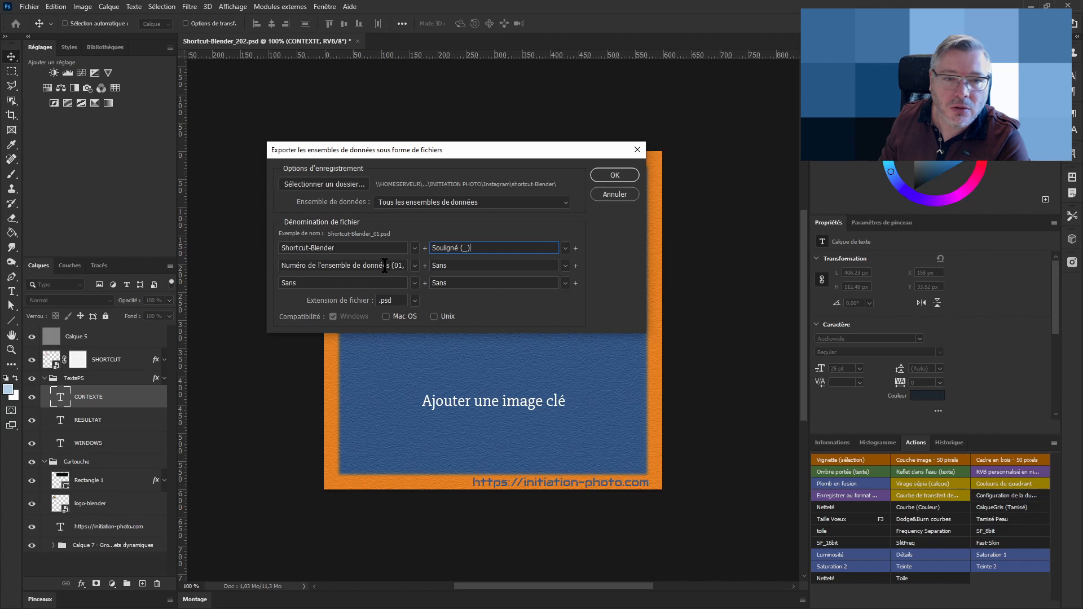
{"action": "left_click", "coordinate": [415, 265]}
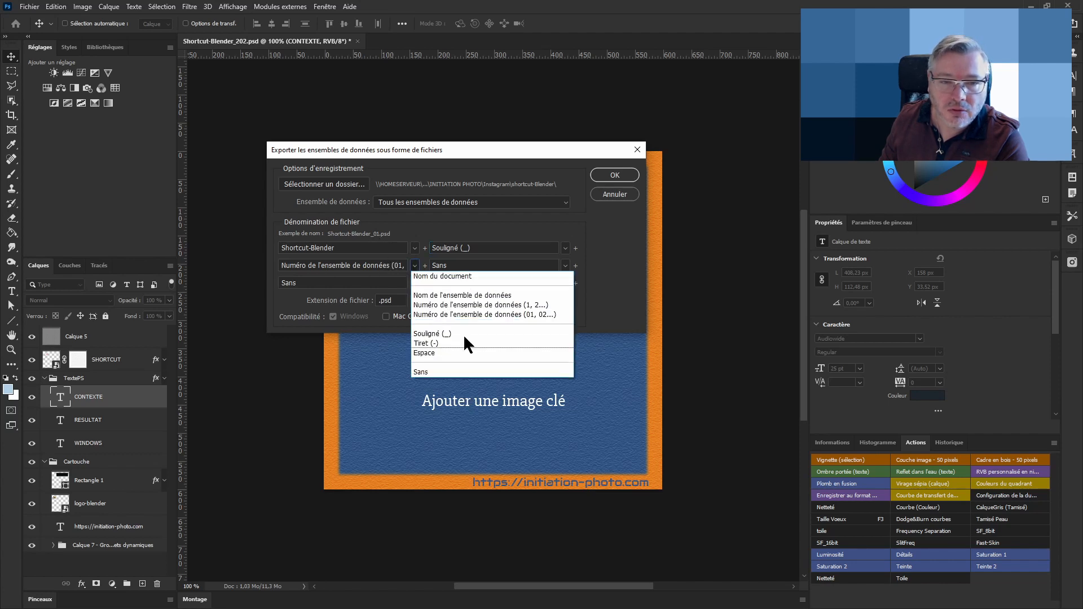
{"action": "left_click", "coordinate": [486, 311]}
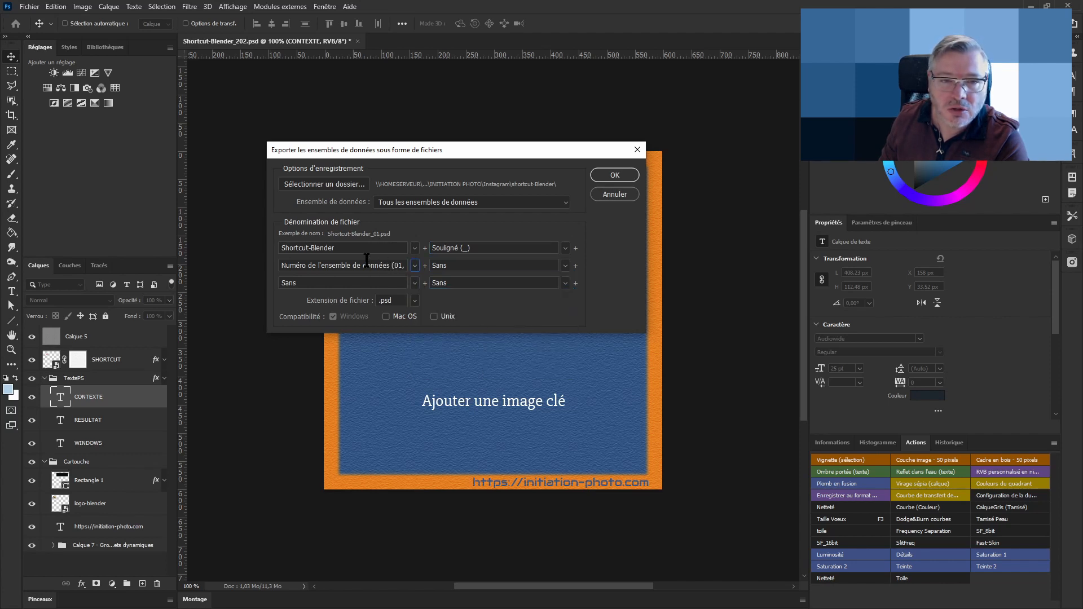
{"action": "left_click", "coordinate": [415, 300]}
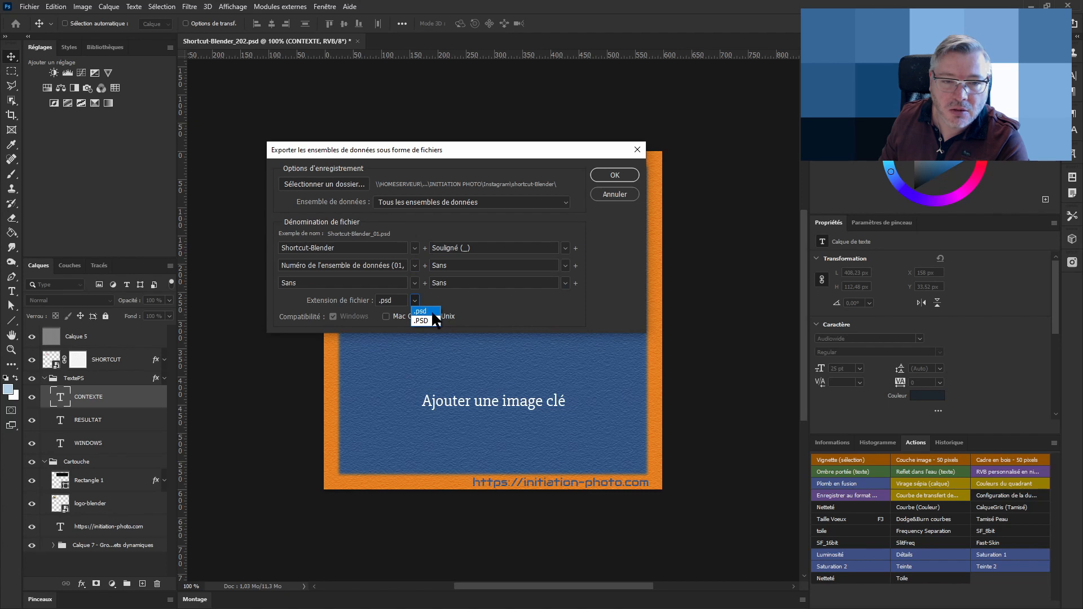
{"action": "left_click", "coordinate": [486, 296]}
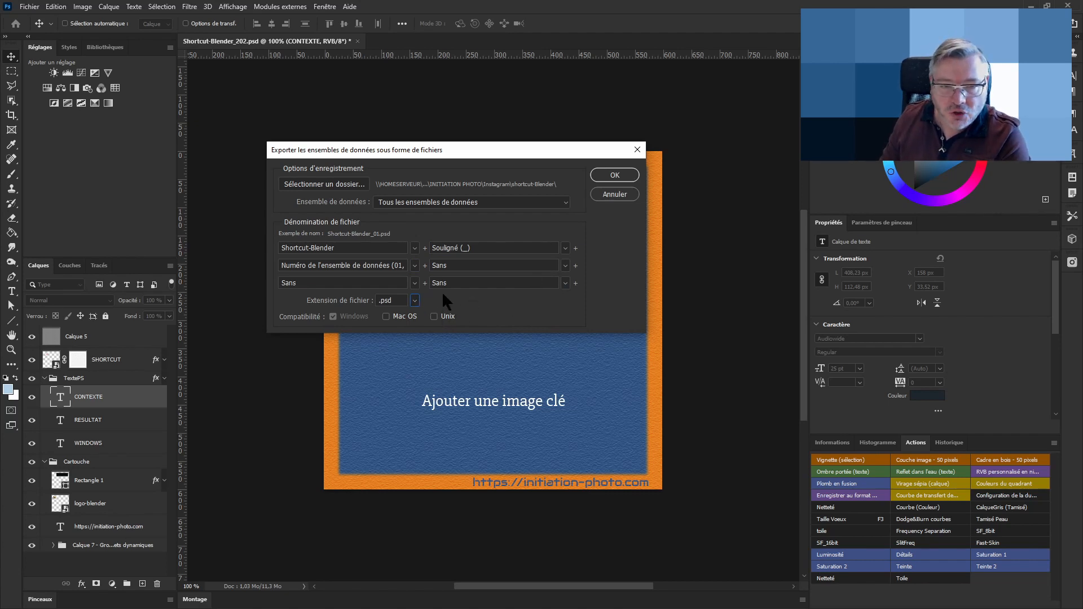
{"action": "left_click", "coordinate": [621, 175]}
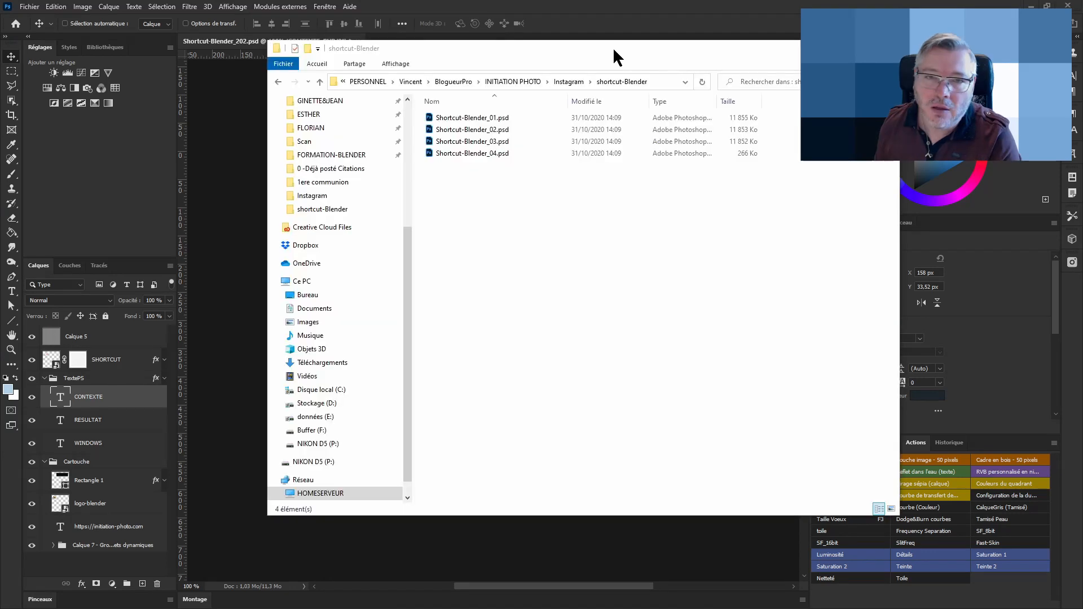
Browse the exported files in the shortcut-Blender folder and open Shortcut-Blender_151.psd with FastStone Image Viewer
{"action": "left_click_drag", "start_coordinate": [613, 46], "coordinate": [572, 74]}
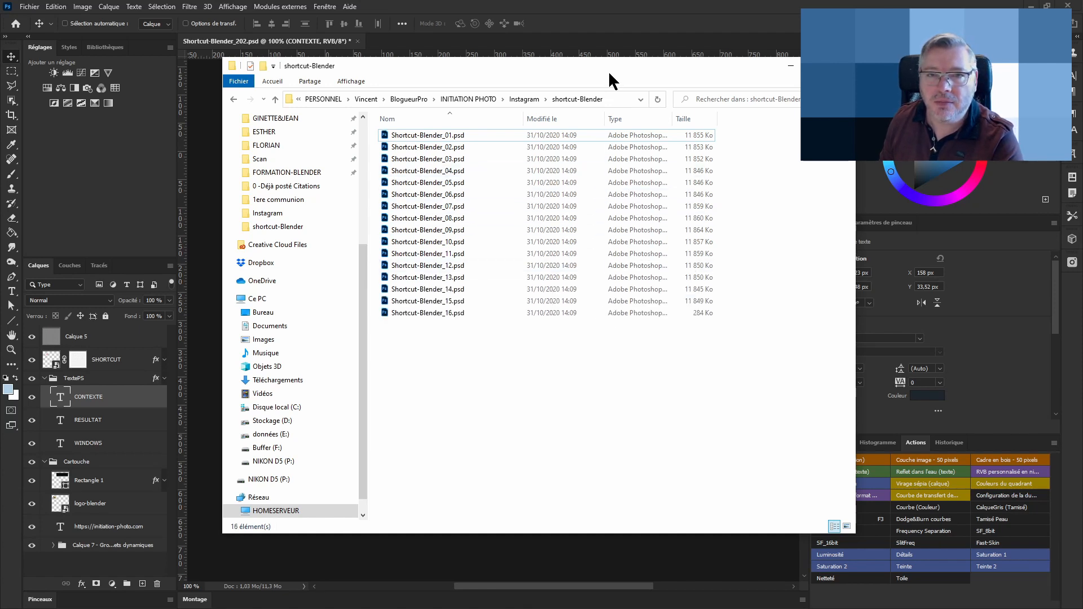
{"action": "left_click", "coordinate": [603, 26]}
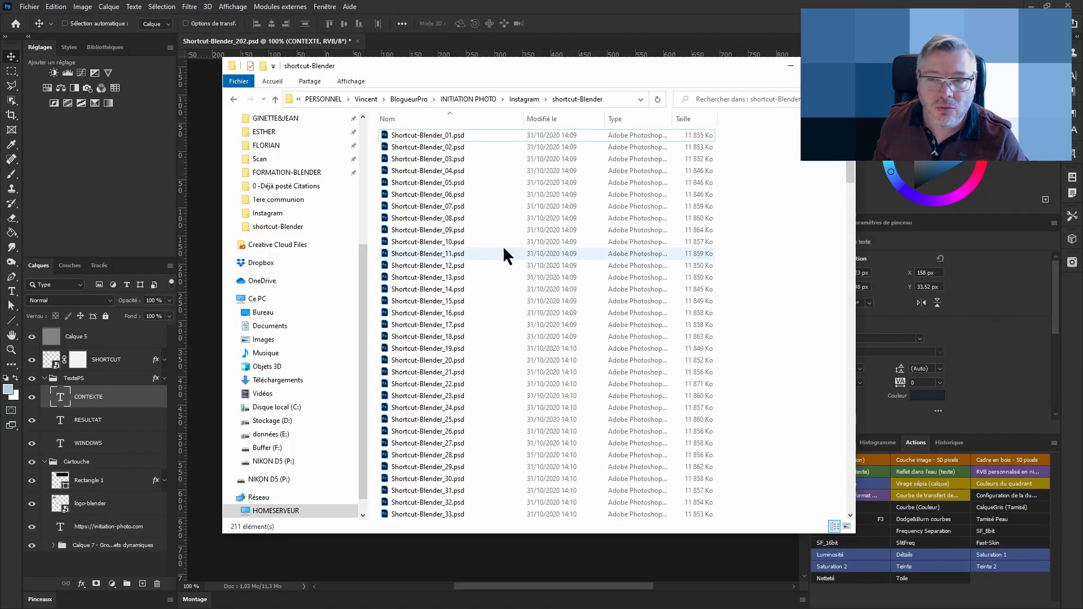
{"action": "left_click_drag", "start_coordinate": [868, 165], "coordinate": [859, 400]}
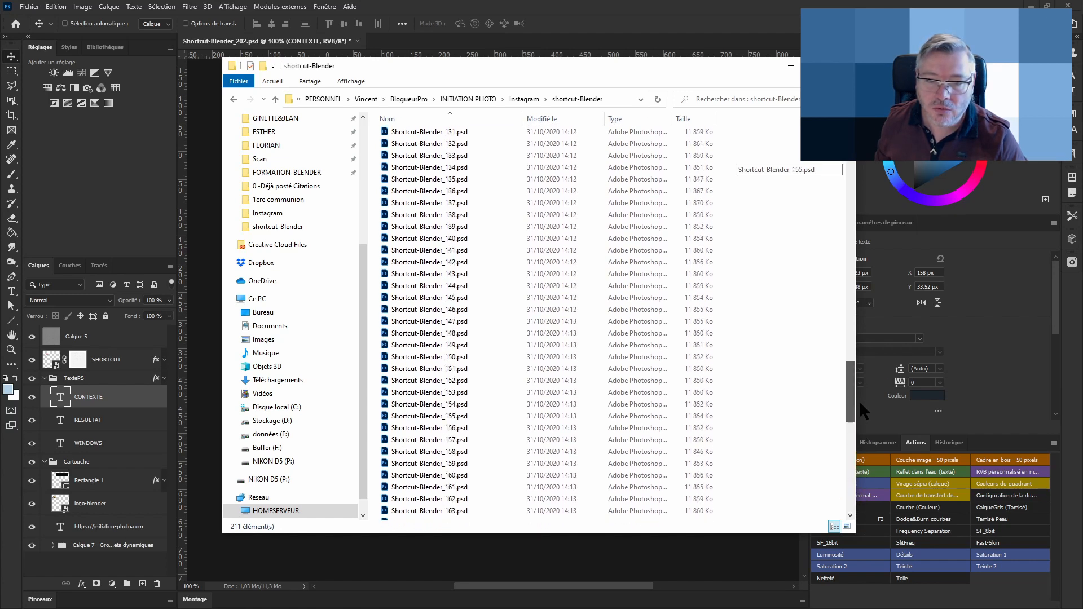
{"action": "right_click", "coordinate": [422, 369]}
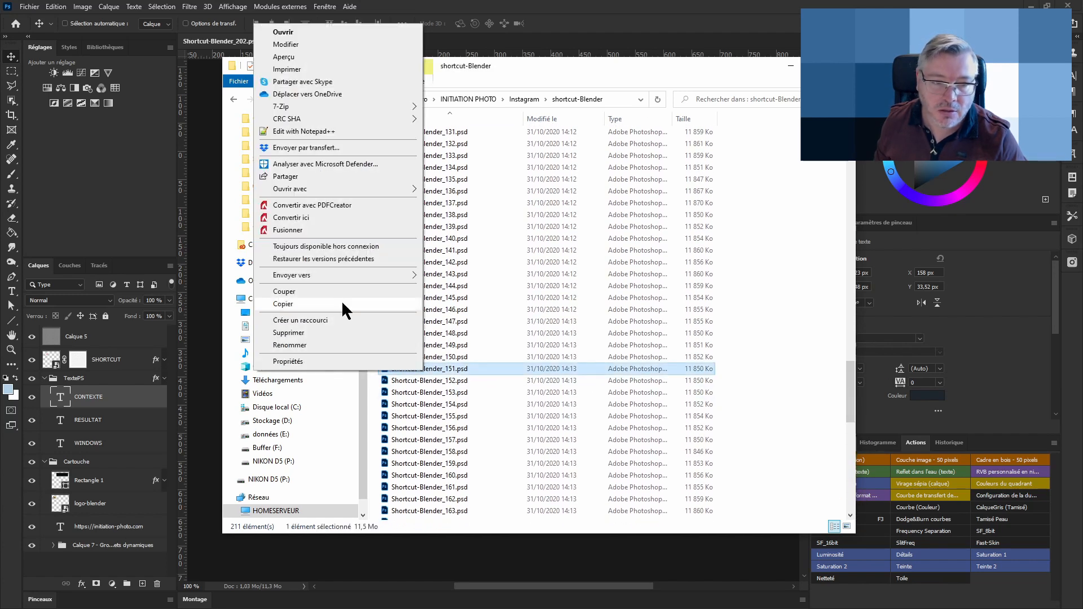
{"action": "mouse_move", "coordinate": [313, 191]}
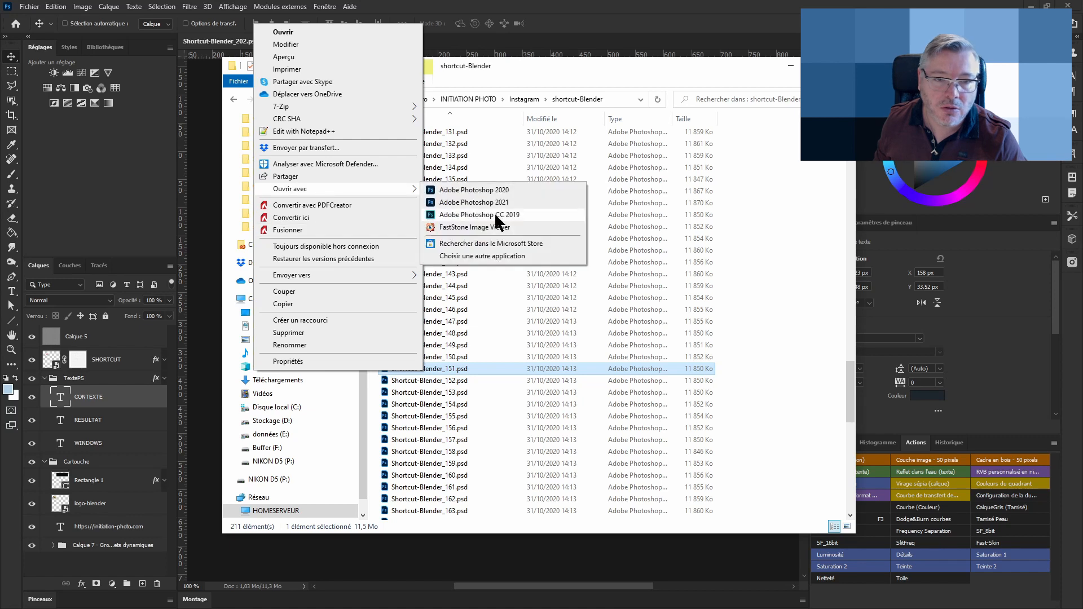
{"action": "left_click", "coordinate": [539, 227]}
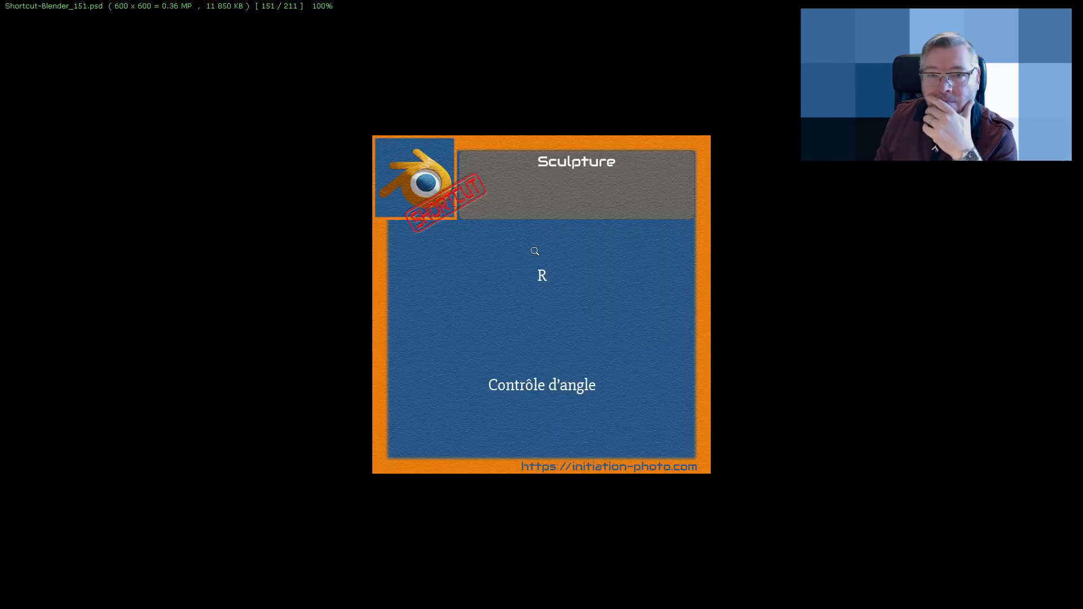
Flip through the neighbouring exported shortcut cards in the viewer, then close the full-screen view
{"action": "scroll", "coordinate": [559, 289], "scroll_direction": "up", "scroll_amount": 3}
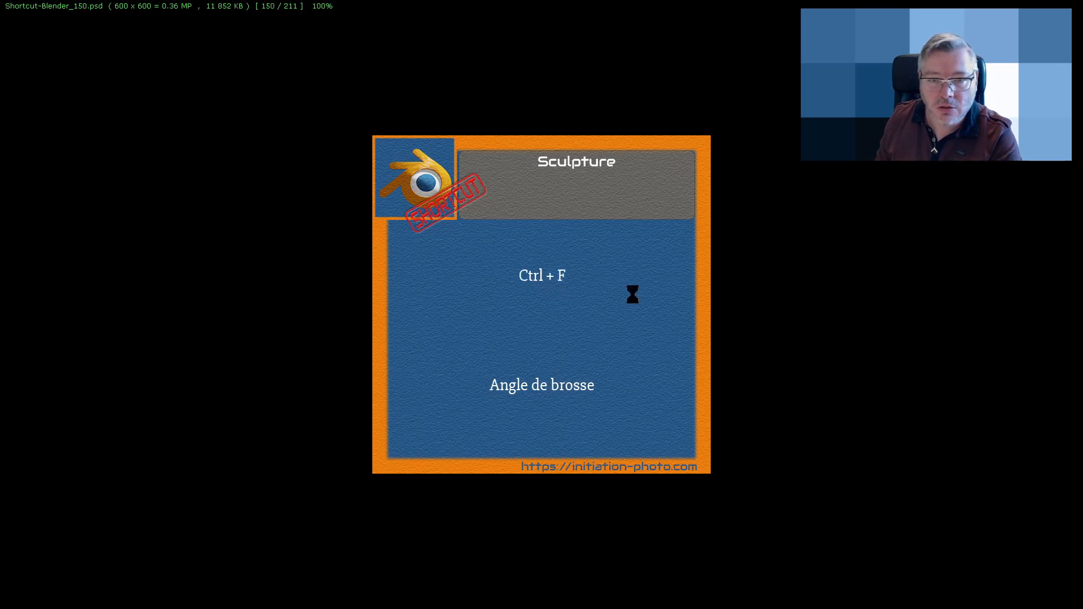
{"action": "scroll", "coordinate": [632, 294], "scroll_direction": "up", "scroll_amount": 3}
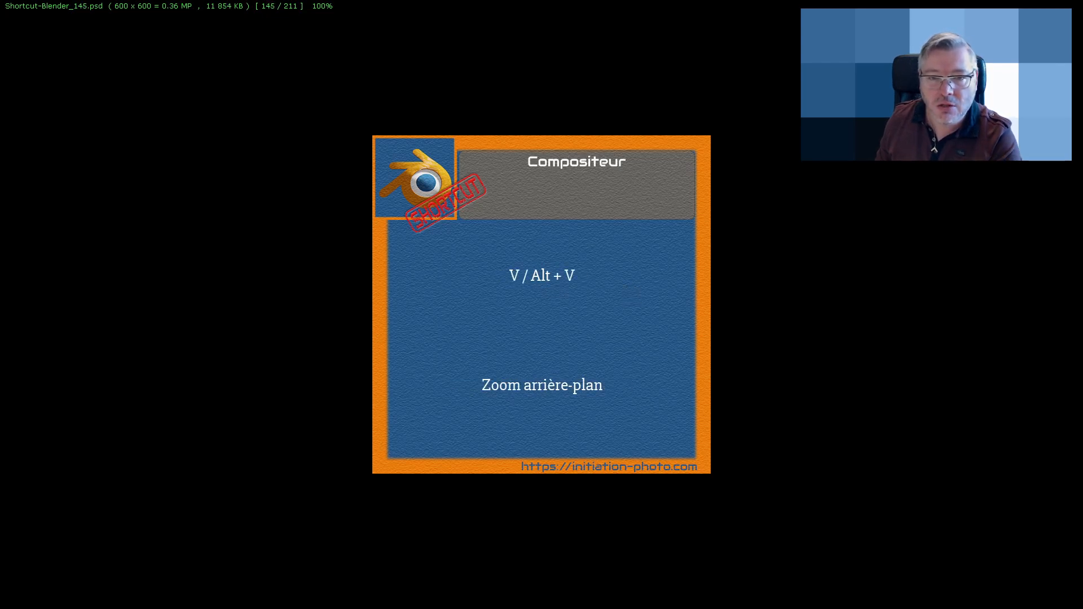
{"action": "scroll", "coordinate": [633, 294], "scroll_direction": "down", "scroll_amount": 3}
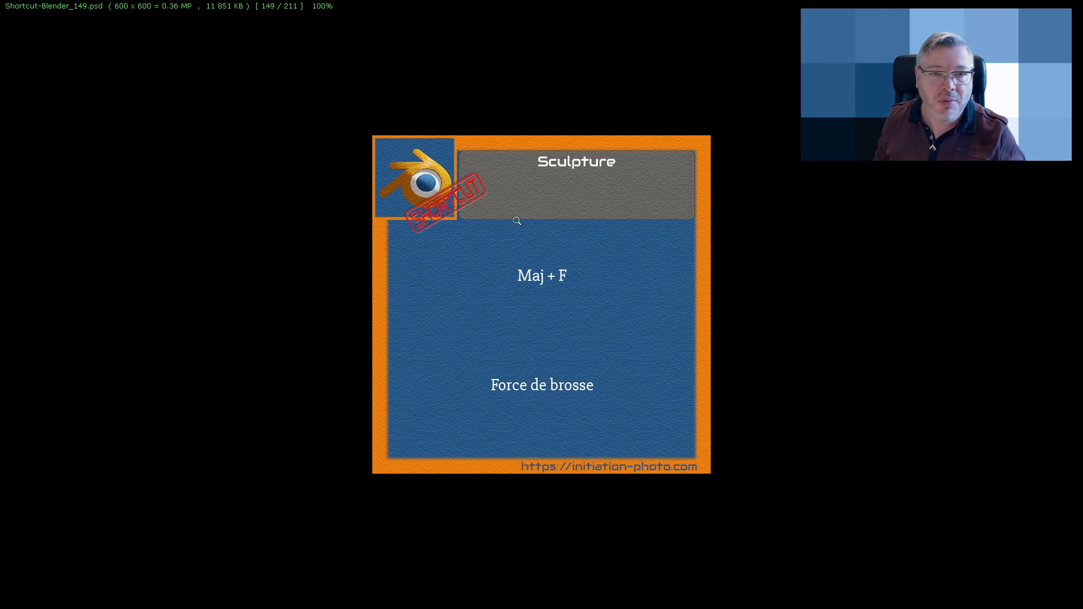
{"action": "key", "text": "Escape"}
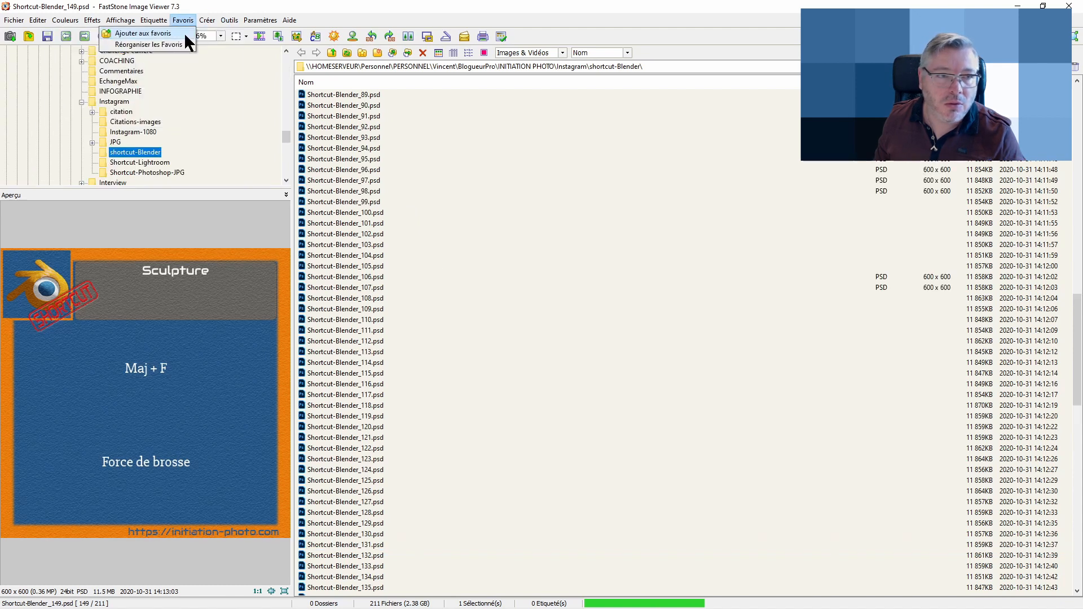
Open the batch Convert/rename tool and add all Shortcut-Blender PSD files to the input list, replacing duplicates
{"action": "mouse_move", "coordinate": [225, 20]}
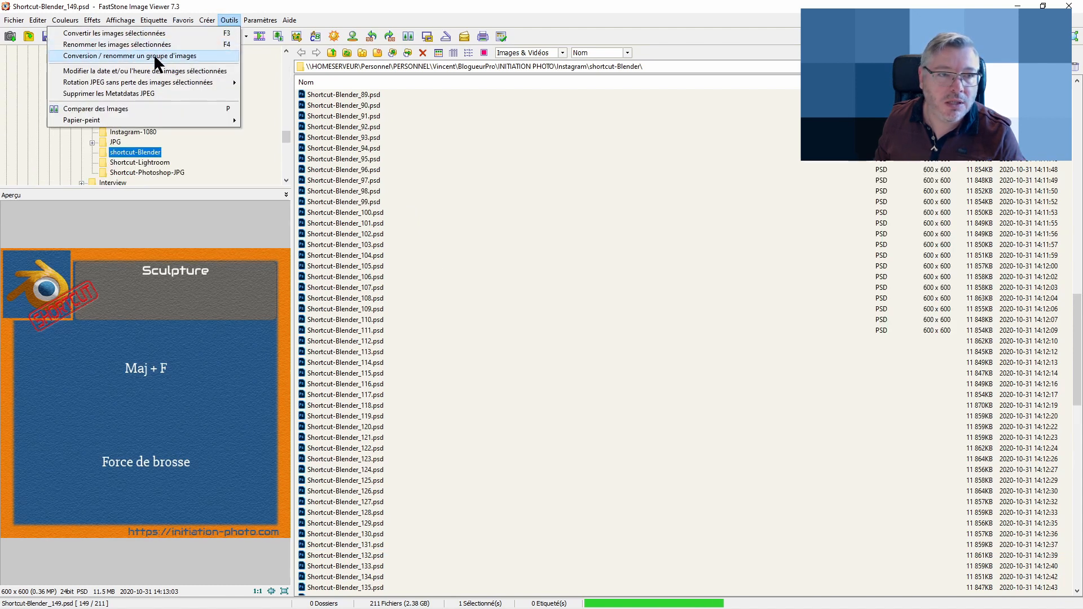
{"action": "left_click", "coordinate": [148, 32]}
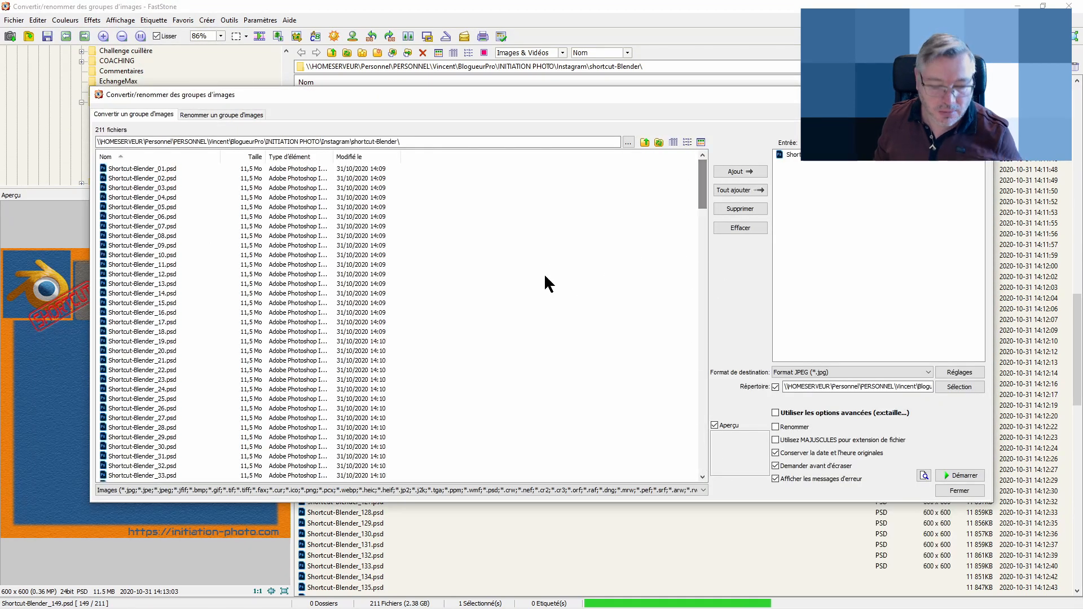
{"action": "key", "text": "ctrl+a"}
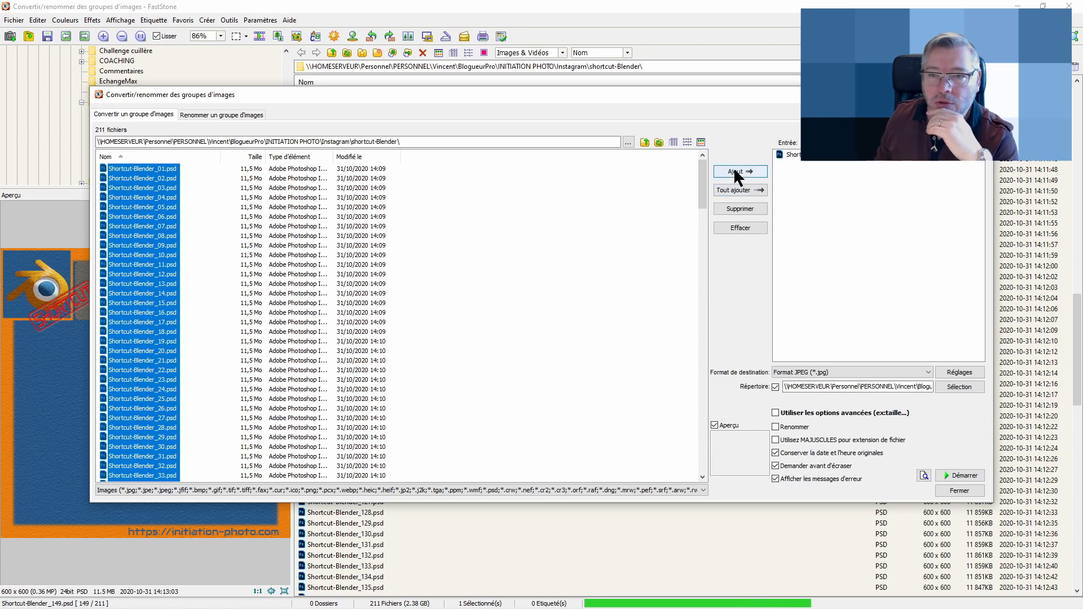
{"action": "left_click", "coordinate": [736, 174]}
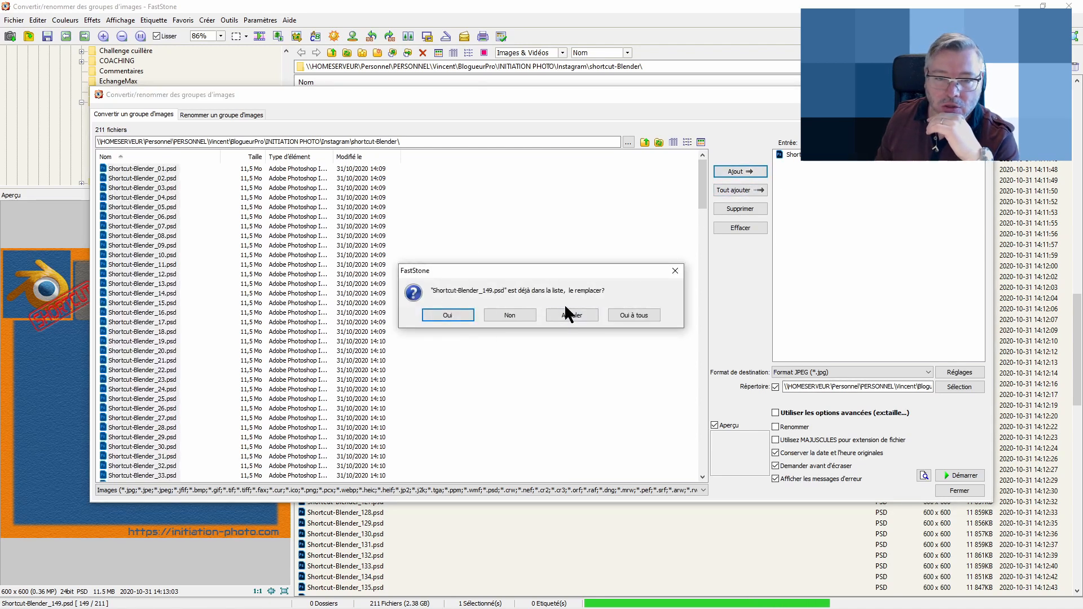
{"action": "left_click", "coordinate": [452, 314]}
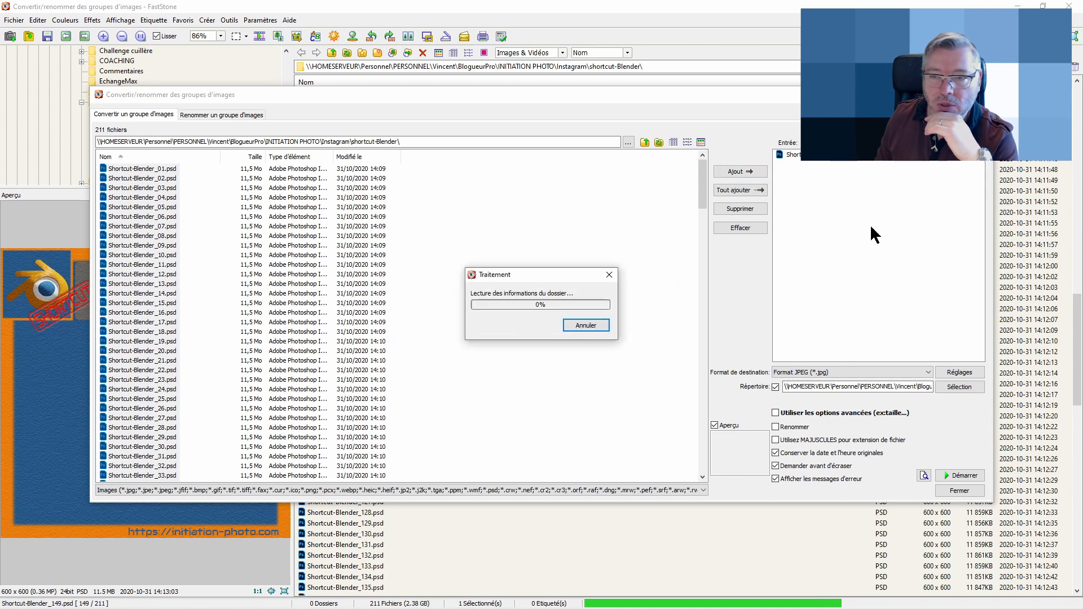
{"action": "left_click", "coordinate": [602, 328]}
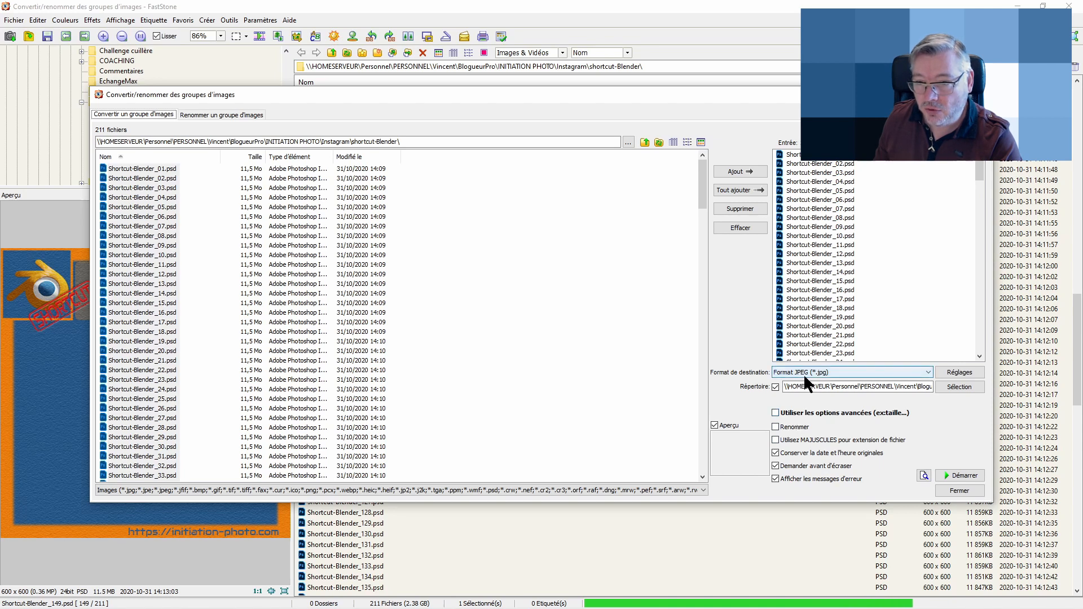
Set the JPEG output quality to 50 in the destination format settings
{"action": "left_click", "coordinate": [968, 373]}
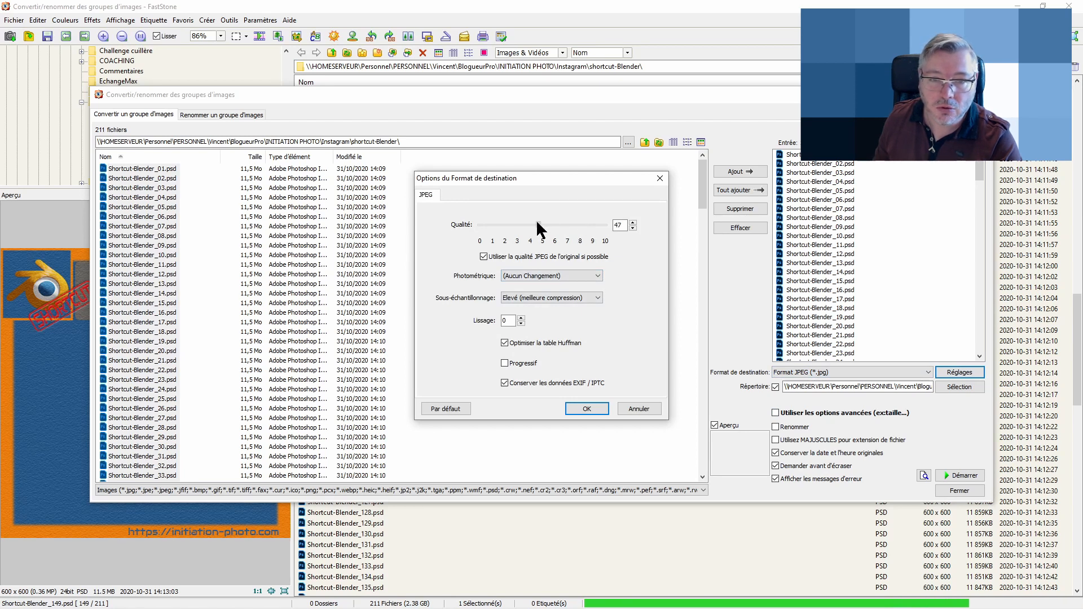
{"action": "left_click_drag", "start_coordinate": [537, 222], "coordinate": [541, 223]}
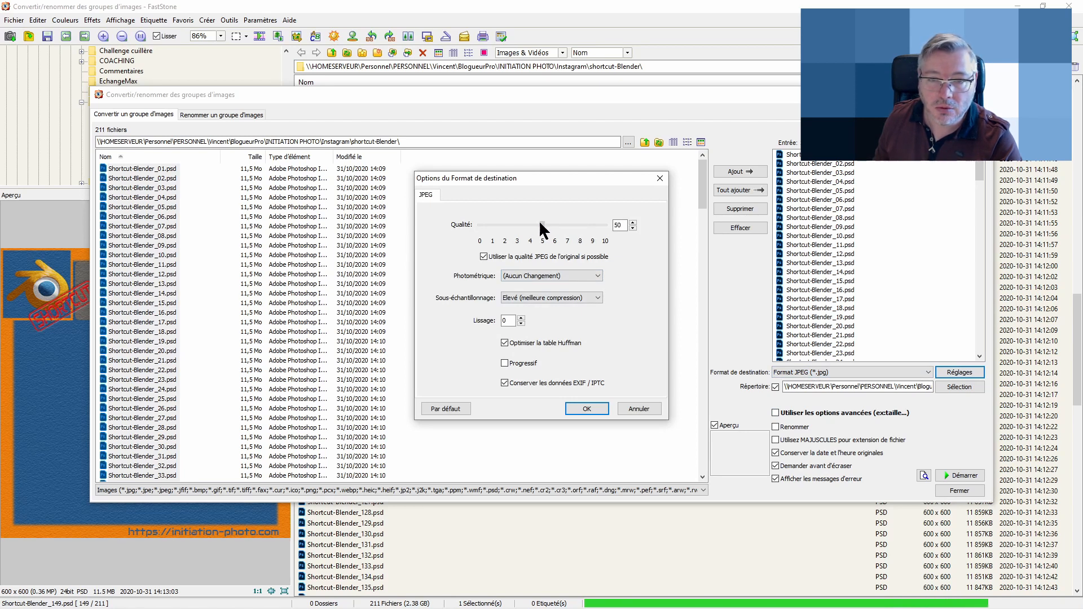
{"action": "left_click", "coordinate": [590, 406]}
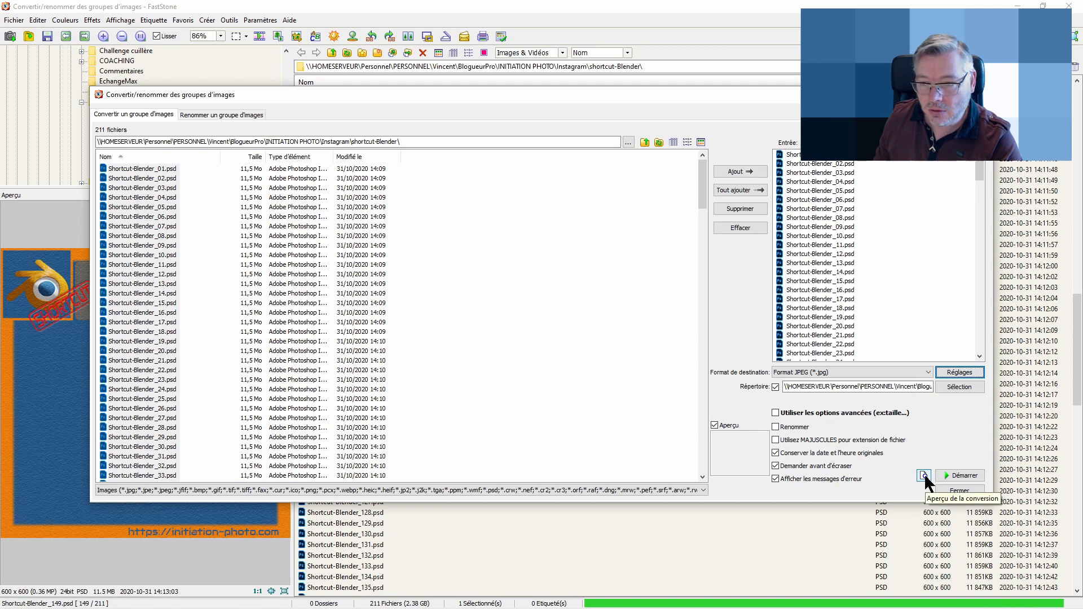
Preview the conversion result, stepping through the first few shortcut cards, then close the preview
{"action": "left_click", "coordinate": [923, 476]}
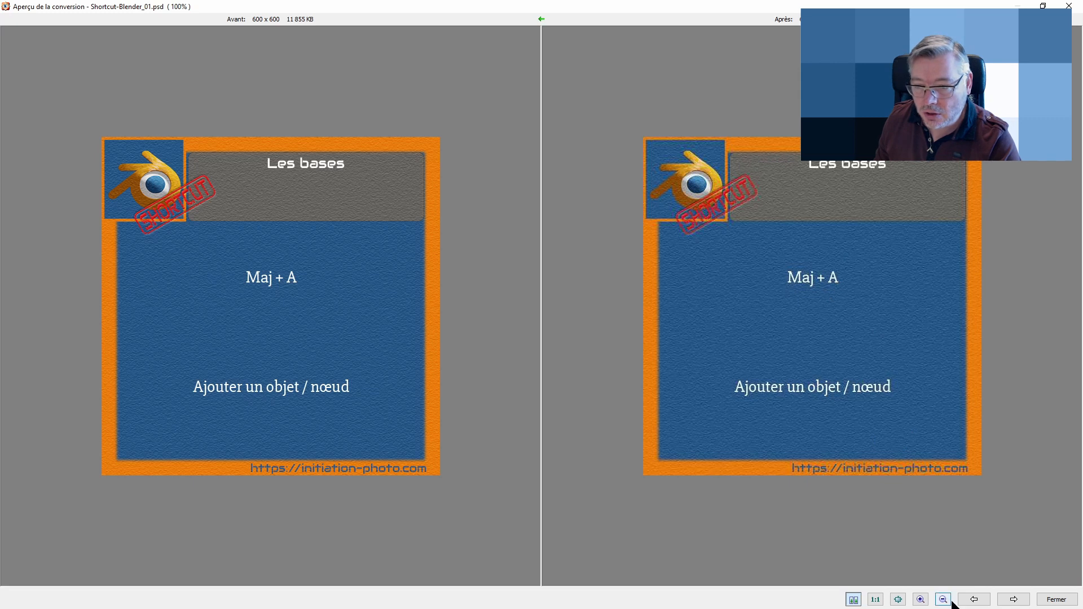
{"action": "left_click", "coordinate": [1014, 600]}
{"action": "left_click", "coordinate": [1014, 600]}
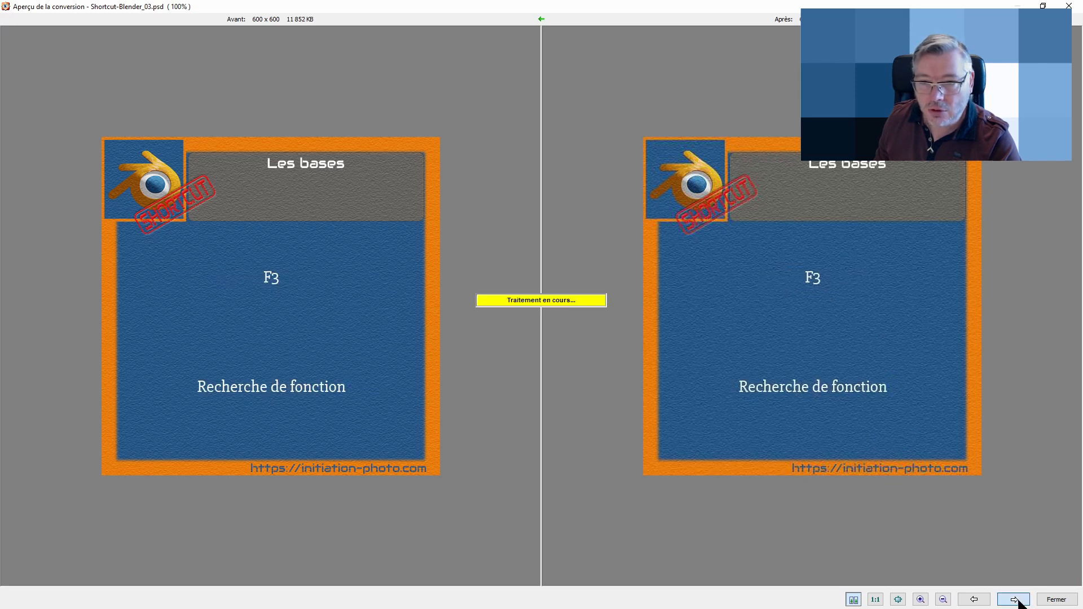
{"action": "left_click", "coordinate": [1019, 601]}
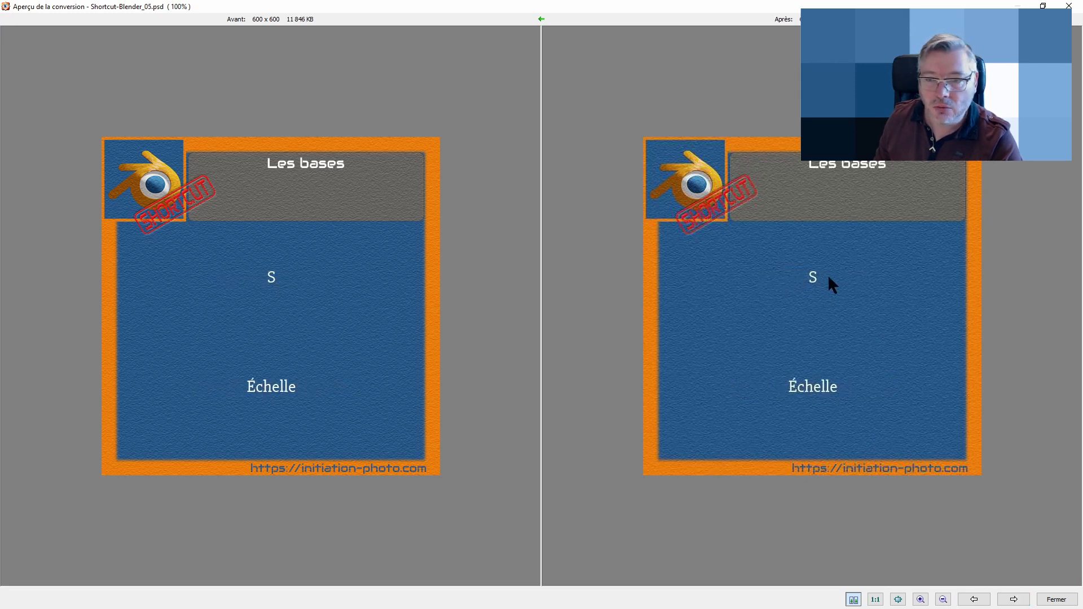
{"action": "left_click", "coordinate": [1056, 600]}
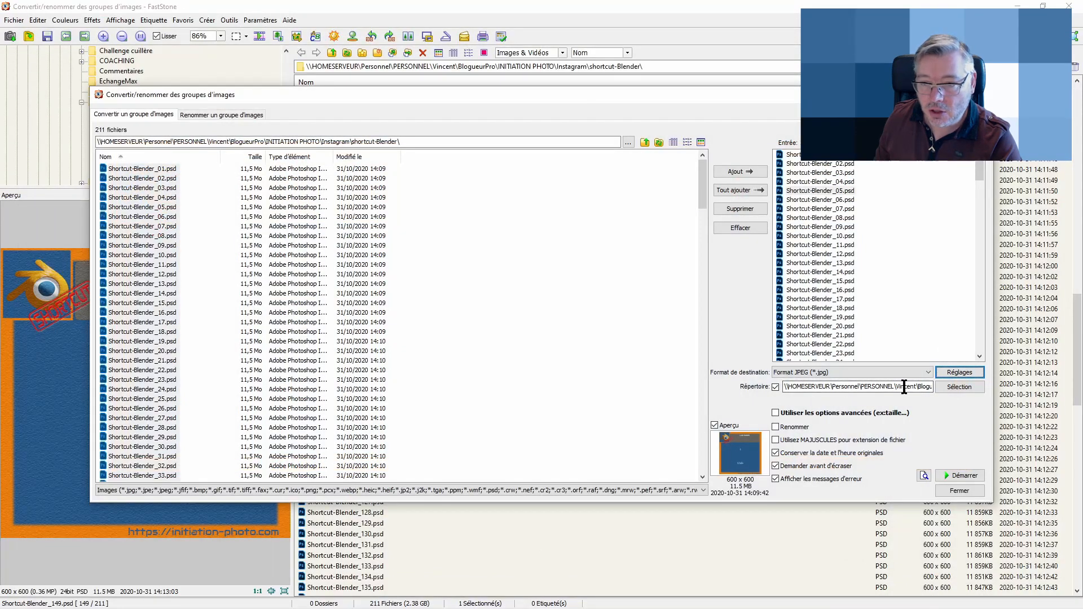
Create a new desktop folder named JPG, set it as the output directory, and start the conversion
{"action": "left_click", "coordinate": [775, 387]}
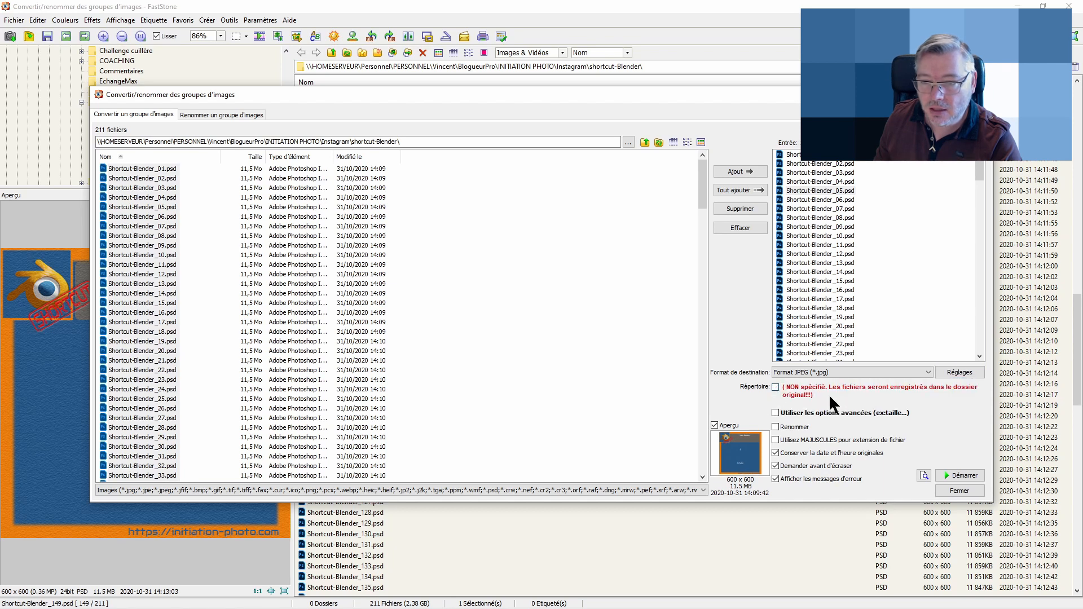
{"action": "left_click", "coordinate": [776, 387]}
{"action": "left_click", "coordinate": [963, 386]}
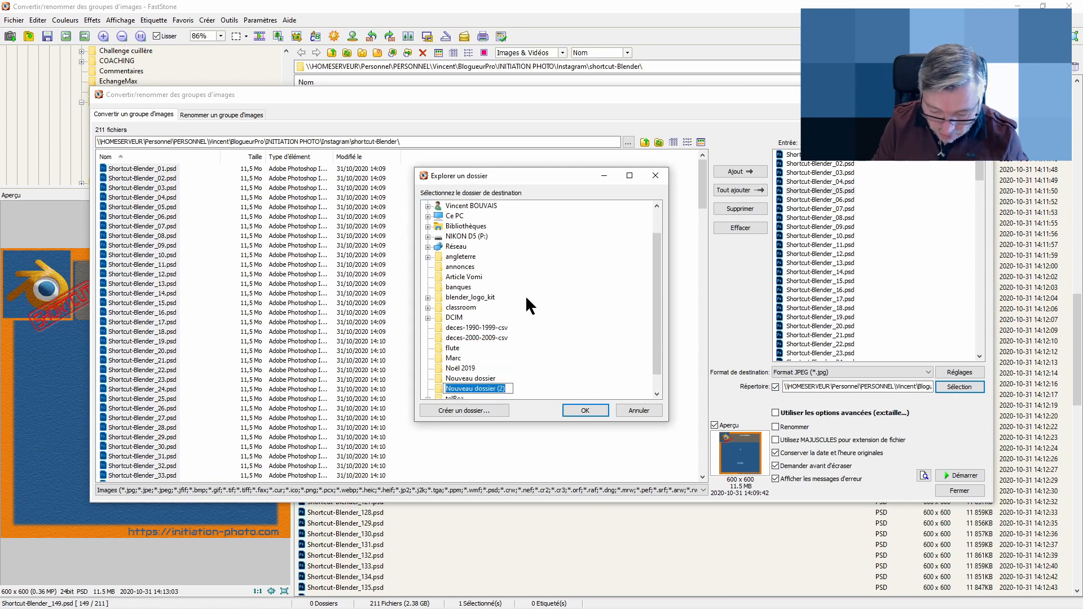
{"action": "type", "text": "JPG"}
{"action": "key", "text": "Return"}
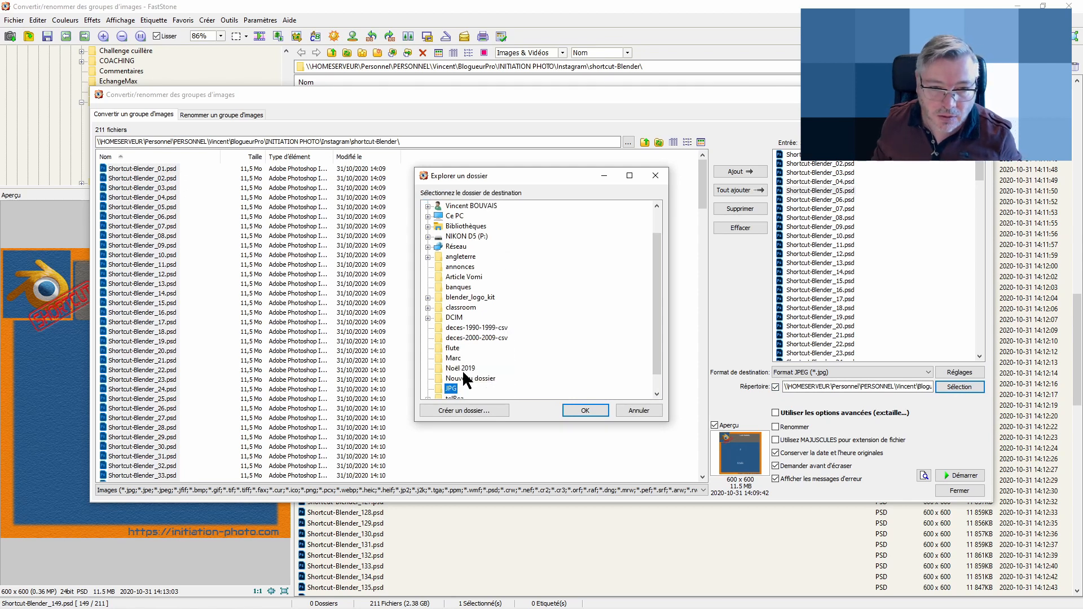
{"action": "key", "text": "Return"}
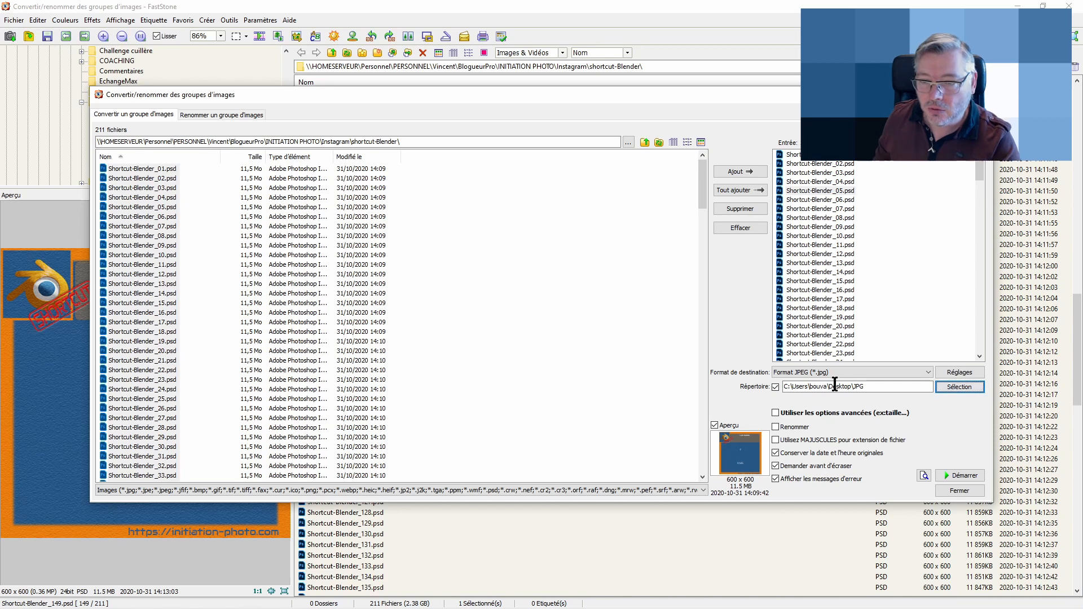
{"action": "left_click", "coordinate": [958, 477]}
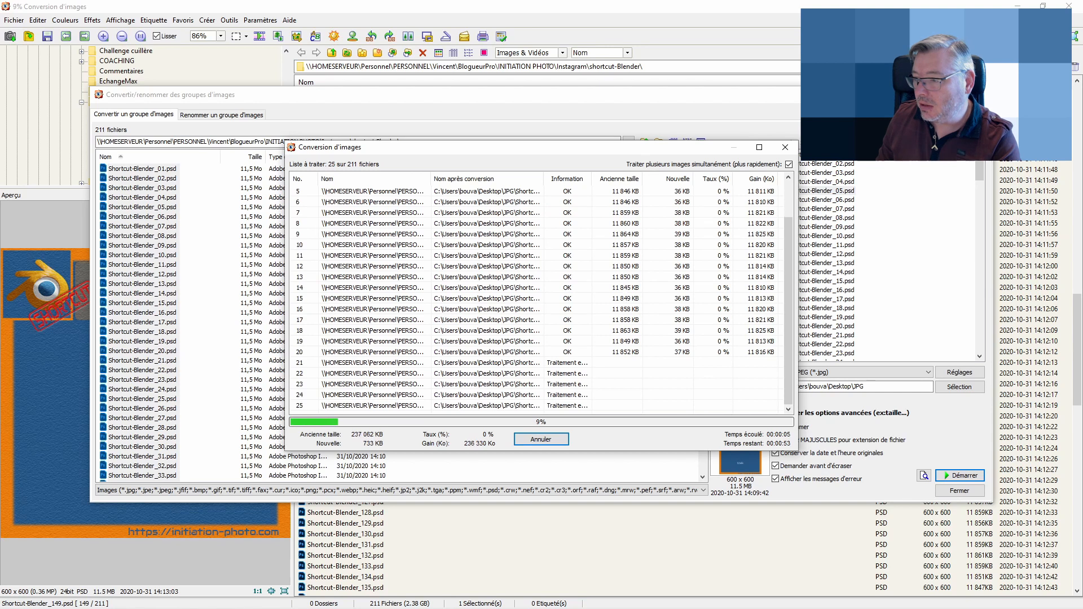
Switch to File Explorer and browse the desktop JPG folder to check the converted JPEG files
{"action": "key", "text": "alt+Tab"}
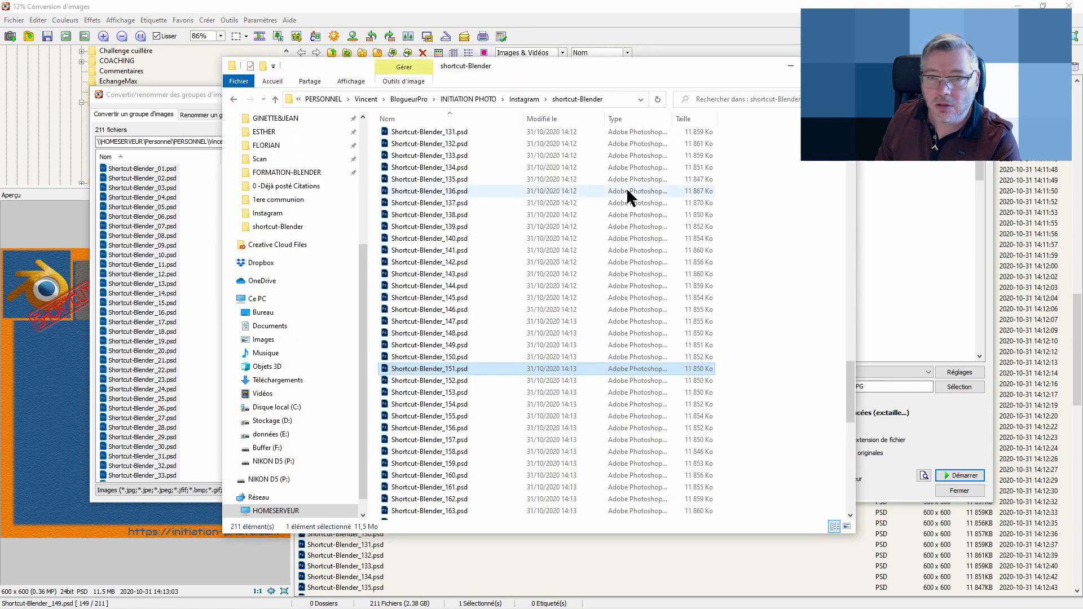
{"action": "left_click", "coordinate": [269, 314]}
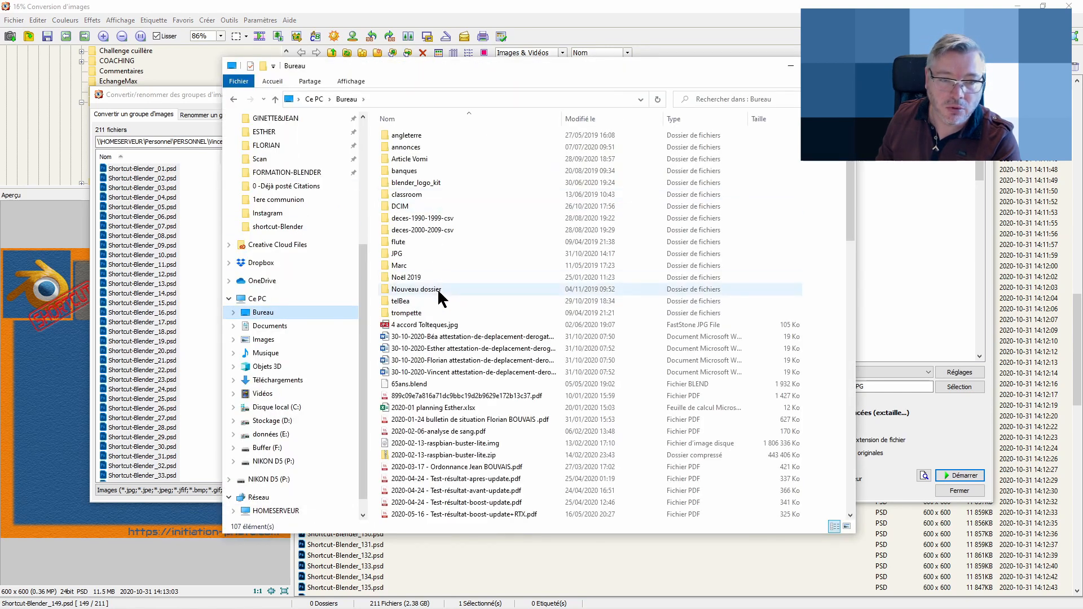
{"action": "double_click", "coordinate": [417, 254]}
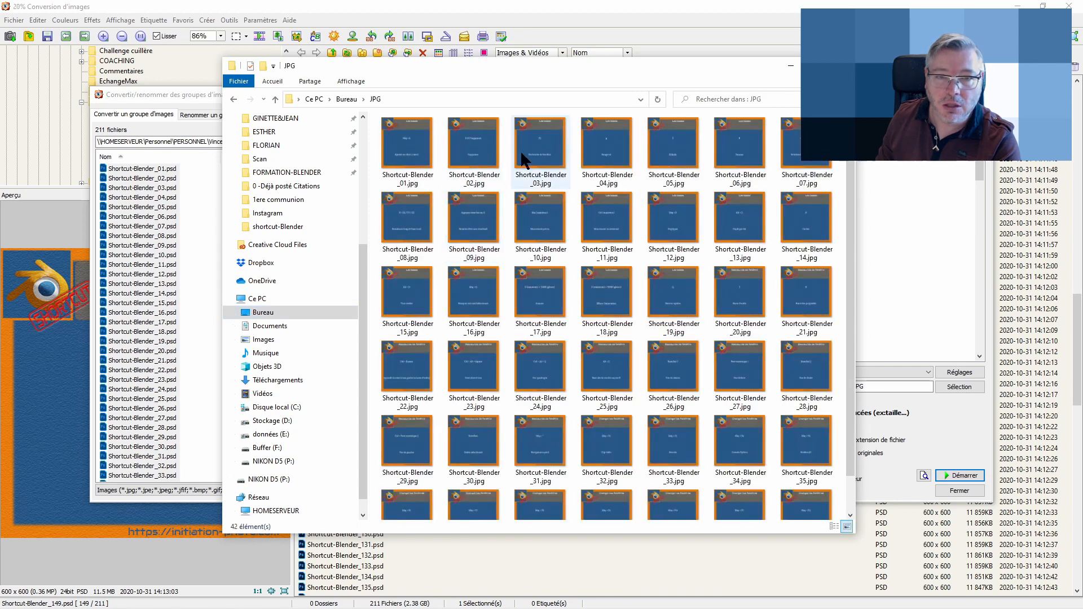
{"action": "scroll", "coordinate": [609, 291], "scroll_direction": "down", "scroll_amount": 1}
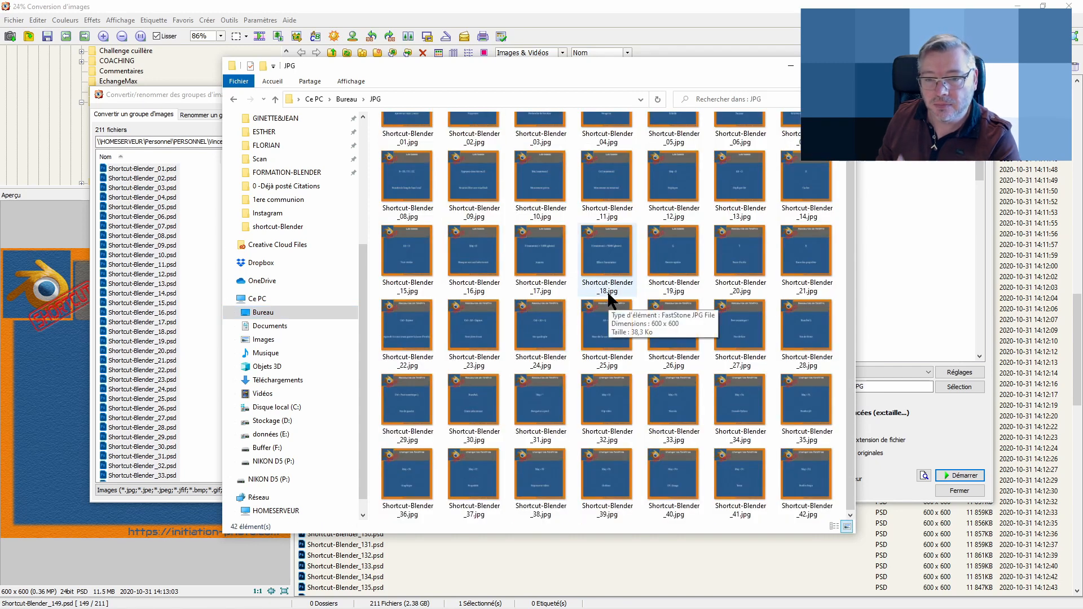
{"action": "scroll", "coordinate": [637, 331], "scroll_direction": "down", "scroll_amount": 3}
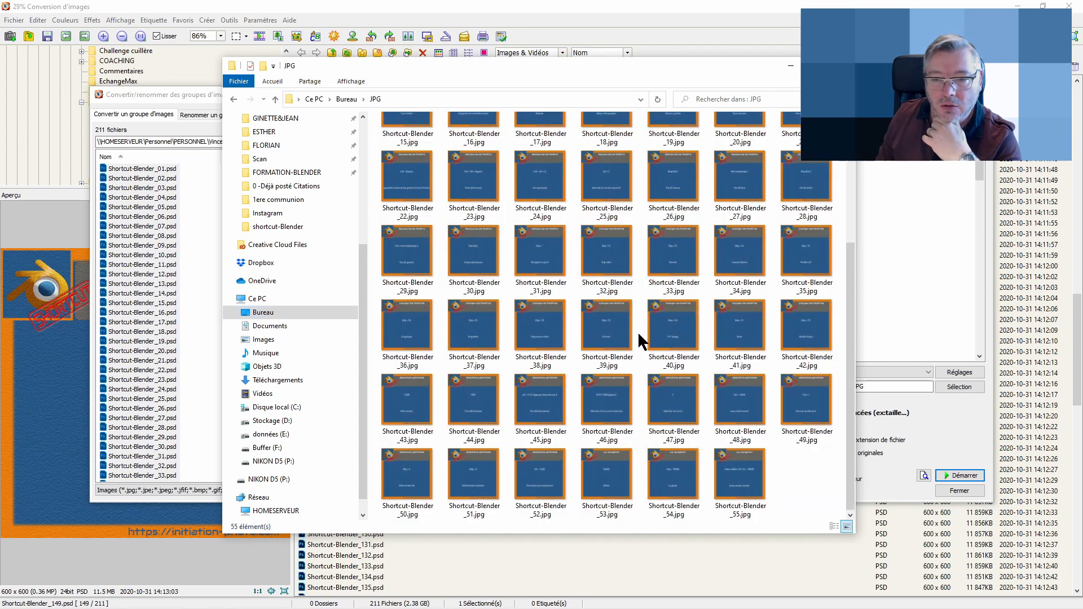
{"action": "scroll", "coordinate": [630, 330], "scroll_direction": "down", "scroll_amount": 2}
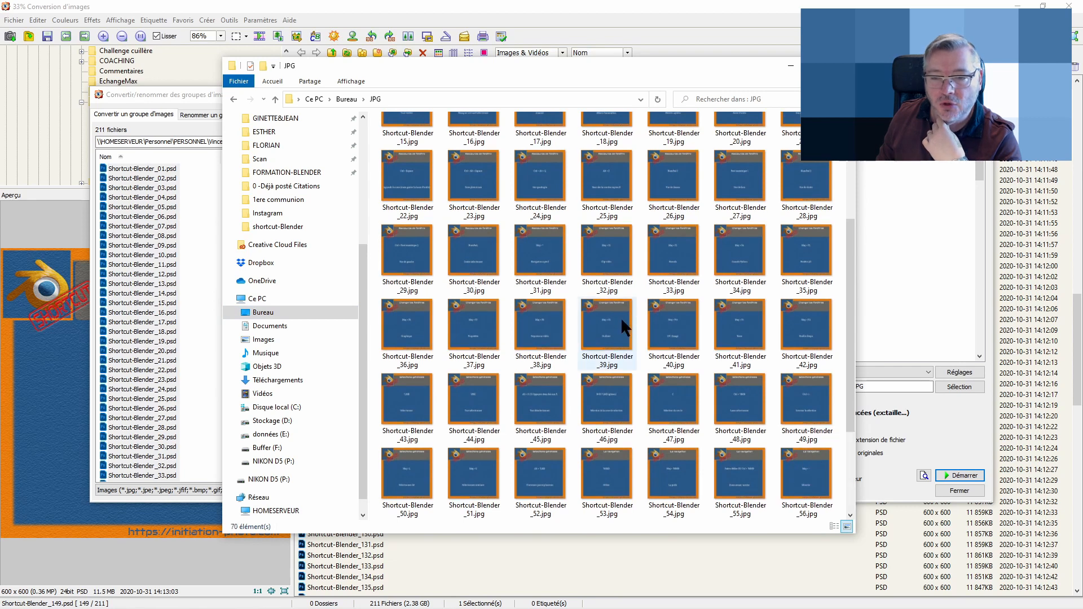